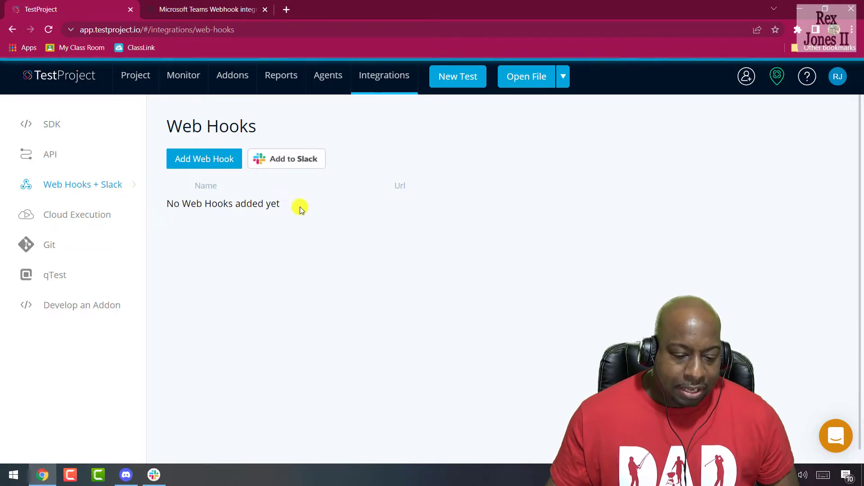
Start adding a Slack integration to the web hooks and review what TestProject can view and where it should post.
left_click(277, 160)
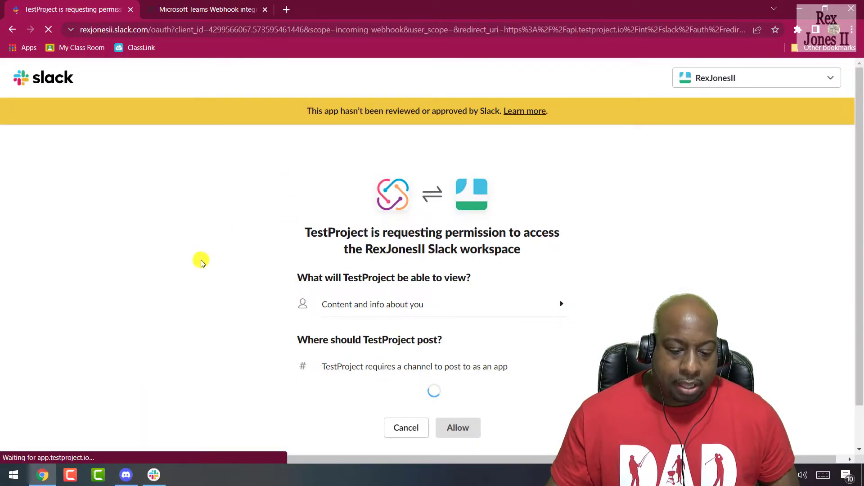
scroll(201, 262, "down", 1)
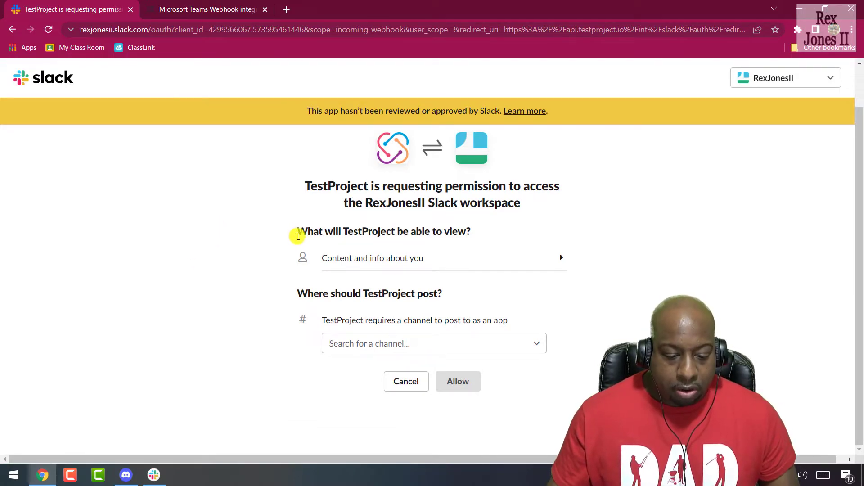
left_click_drag(298, 236, 472, 227)
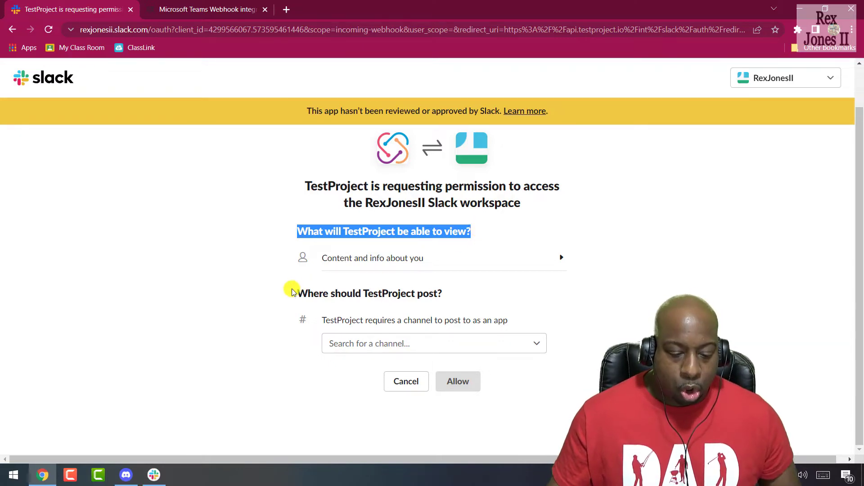
left_click_drag(292, 293, 464, 299)
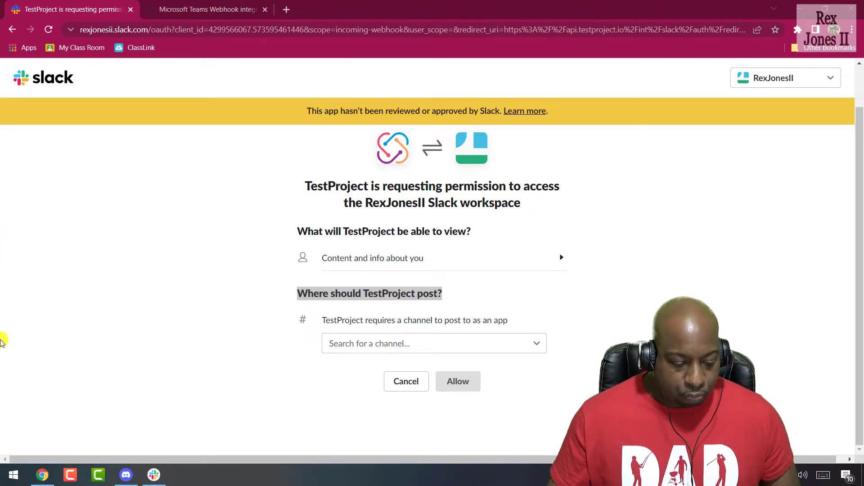
Check the available channels in the Slack app and authorize TestProject to post to the testing-applications channel.
left_click(153, 474)
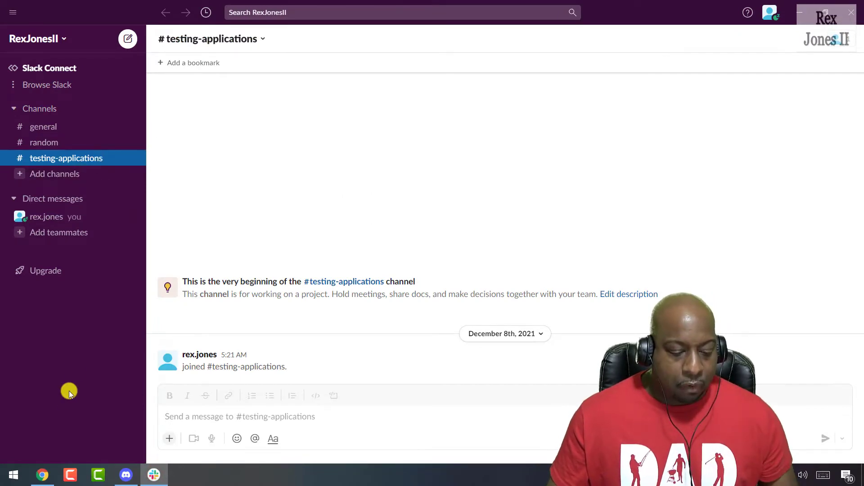
mouse_move(43, 475)
left_click(57, 456)
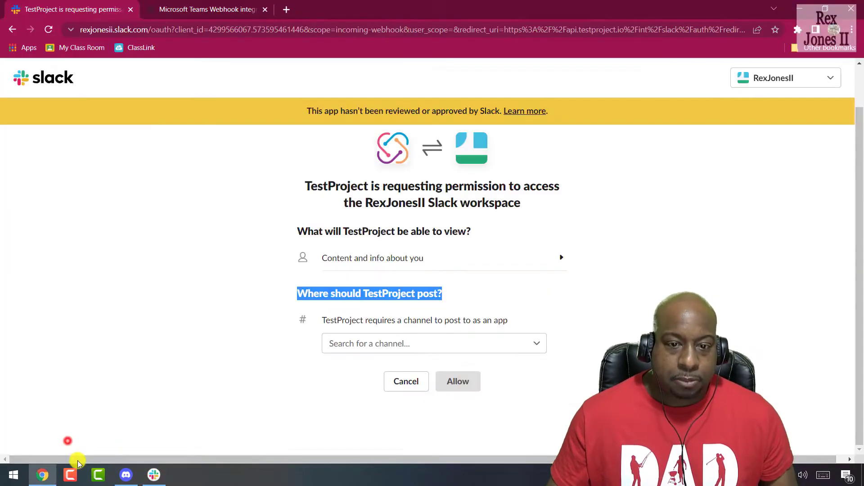
left_click(501, 348)
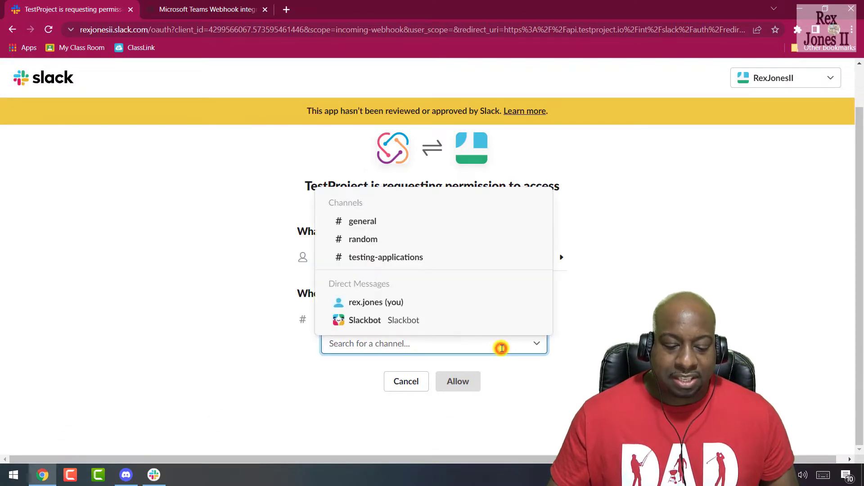
left_click(422, 256)
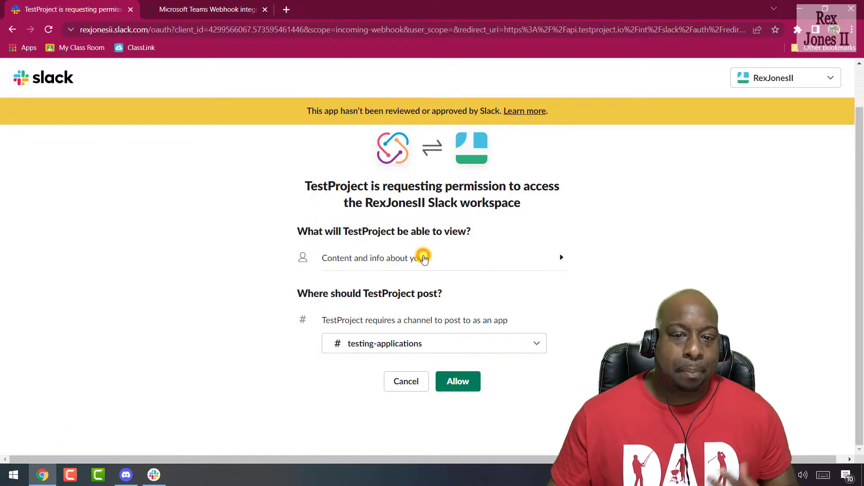
left_click(452, 383)
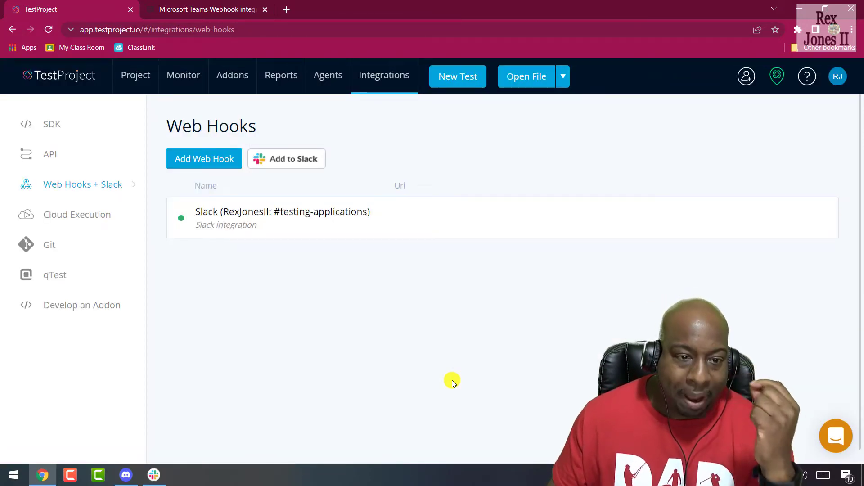
Enable On Start and On Finish web hook notifications for the Test Re-Run Healing Feature job, using the Slack #testing-applications web hook, and save.
left_click(130, 79)
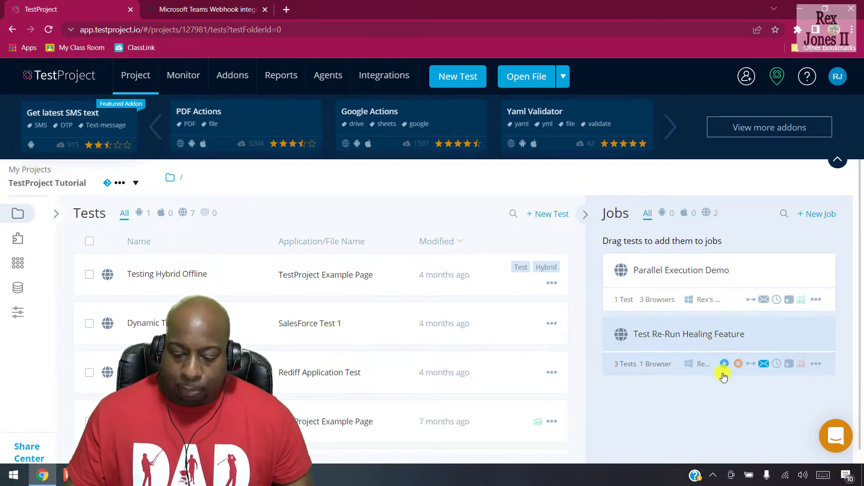
left_click(764, 363)
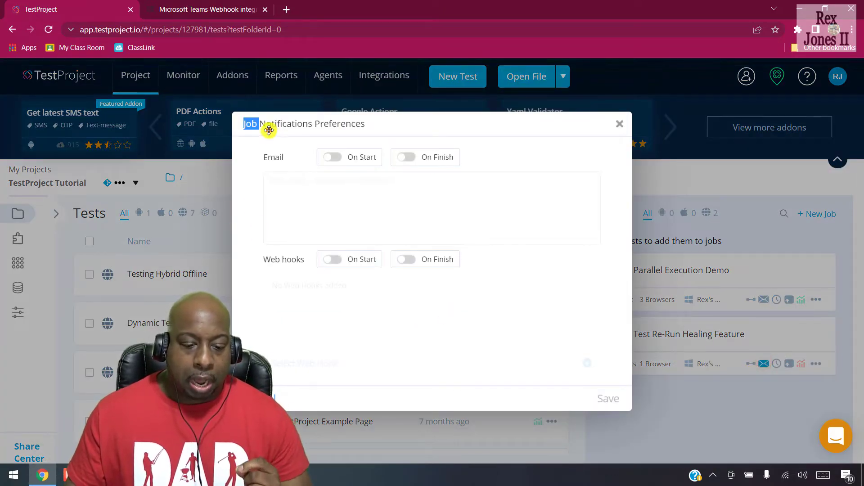
left_click_drag(269, 130, 260, 158)
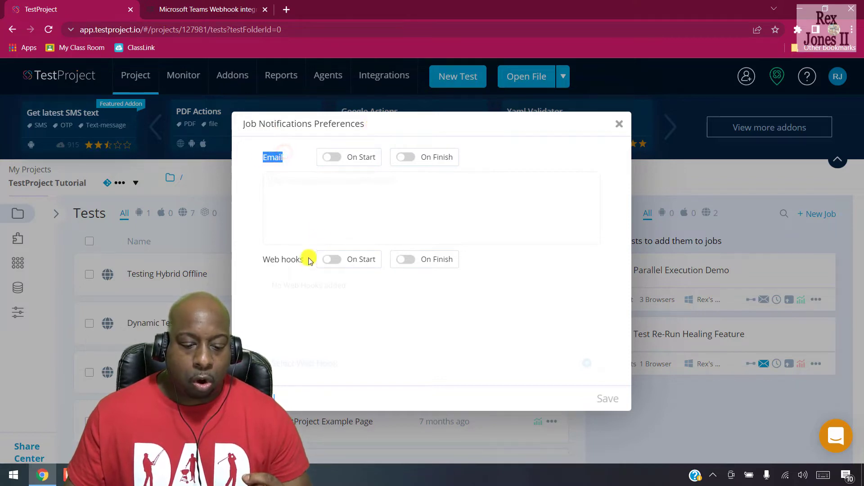
left_click_drag(306, 261, 263, 260)
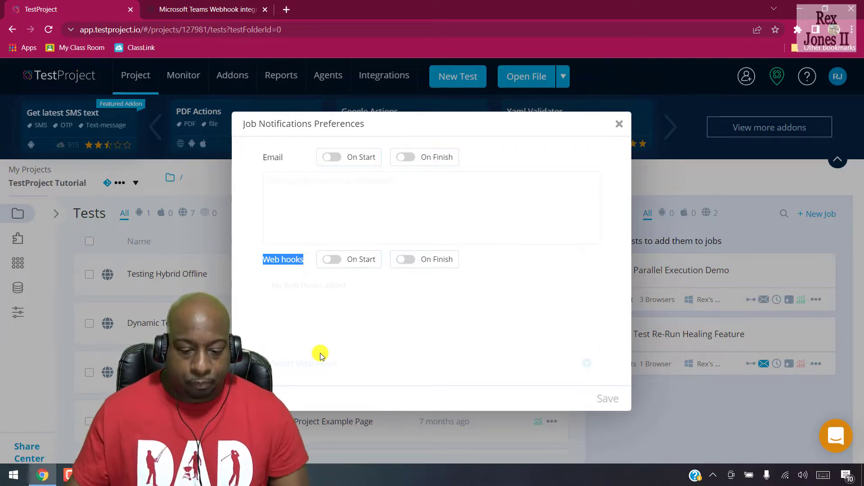
left_click(329, 259)
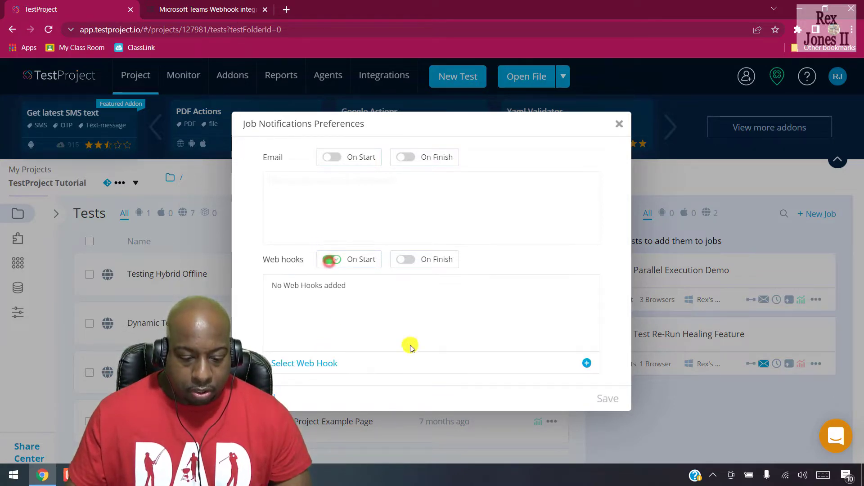
left_click(406, 260)
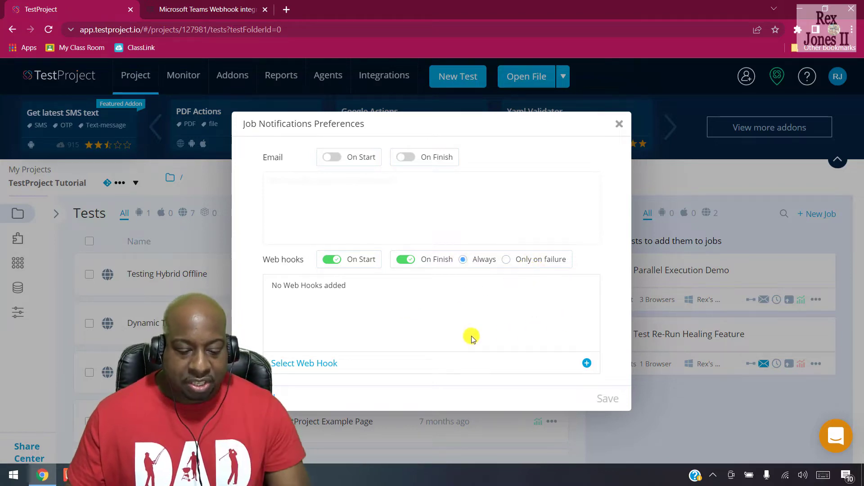
left_click(315, 368)
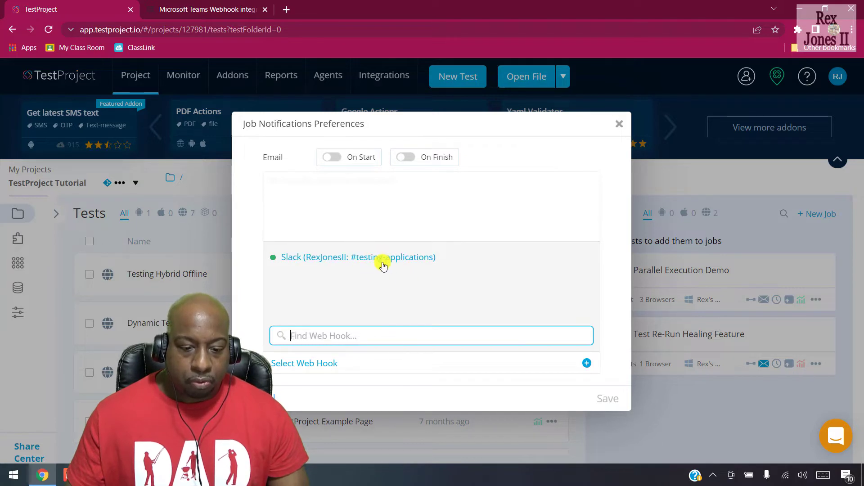
left_click(405, 257)
left_click(607, 398)
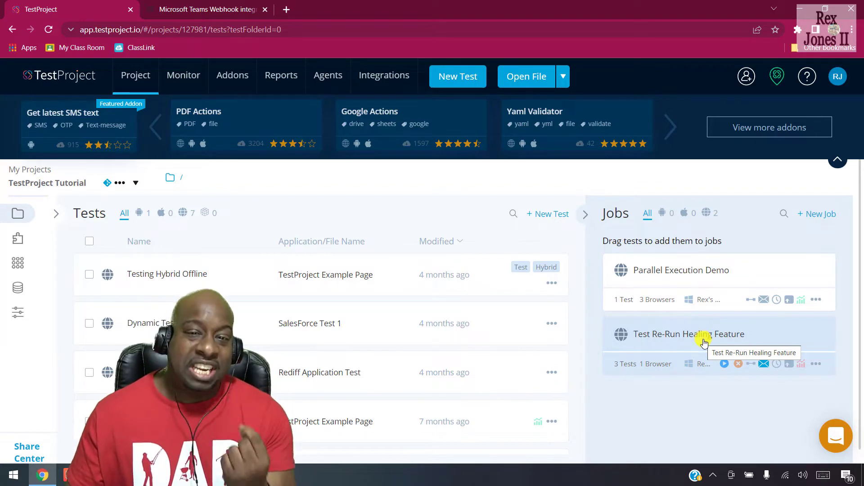
Run the Test Re-Run Healing Feature job and review its start notification in Slack, including starter, platform, targets, agent and tests.
left_click(725, 364)
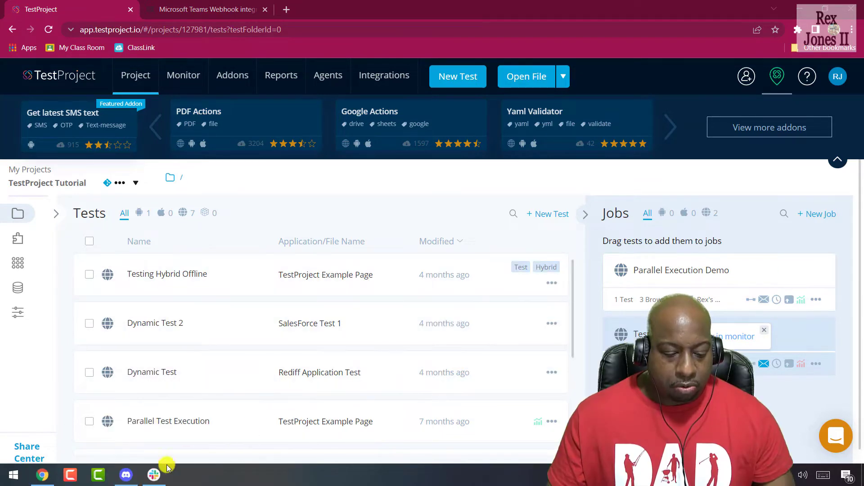
left_click(155, 474)
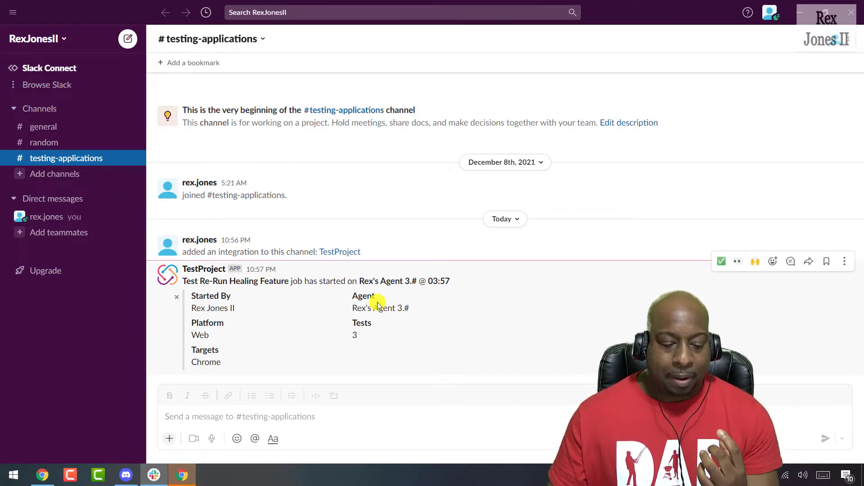
triple_click(233, 298)
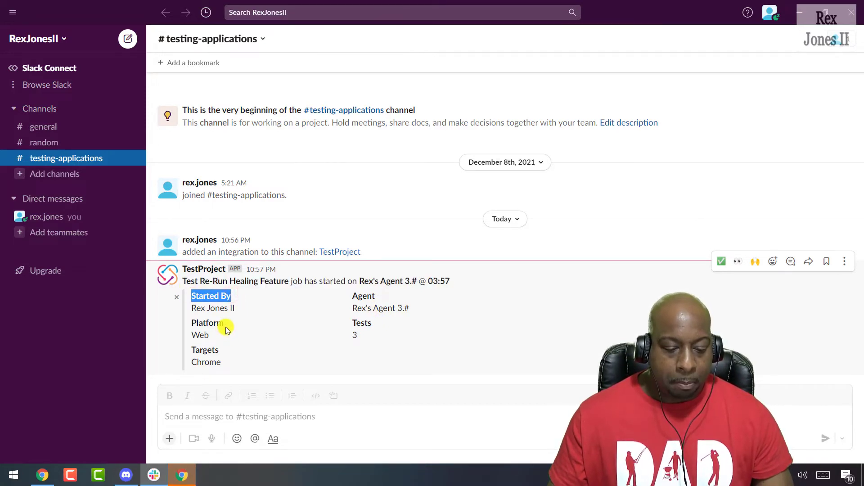
left_click_drag(228, 326, 192, 326)
left_click_drag(223, 350, 194, 349)
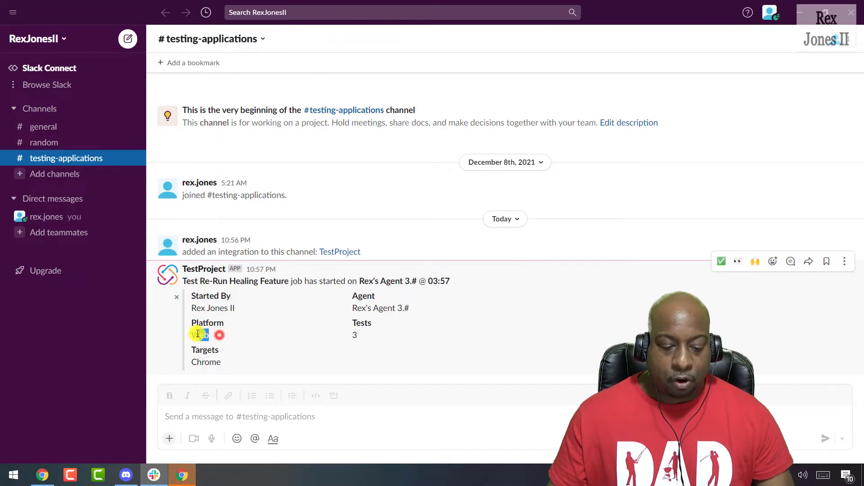
left_click_drag(378, 297, 350, 296)
left_click_drag(359, 335, 344, 322)
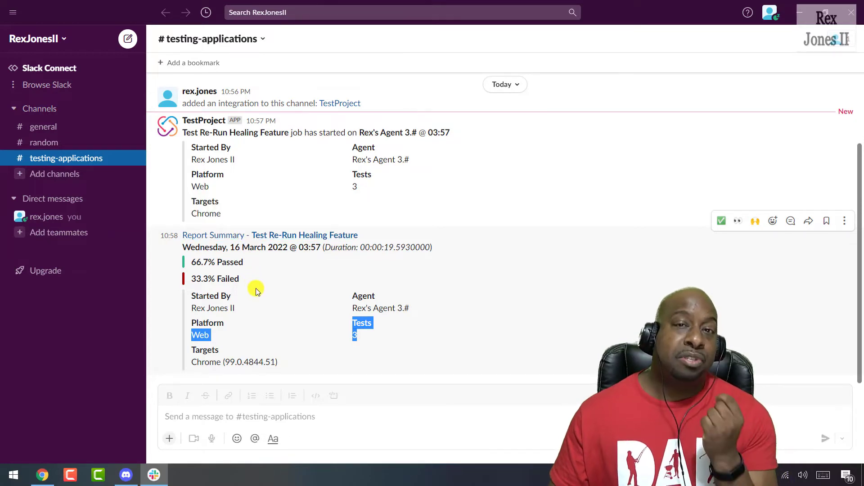
Review the passed and failed percentages in the Slack report summary and inspect the linked job report's results chart.
left_click_drag(243, 262, 192, 261)
left_click_drag(243, 280, 185, 269)
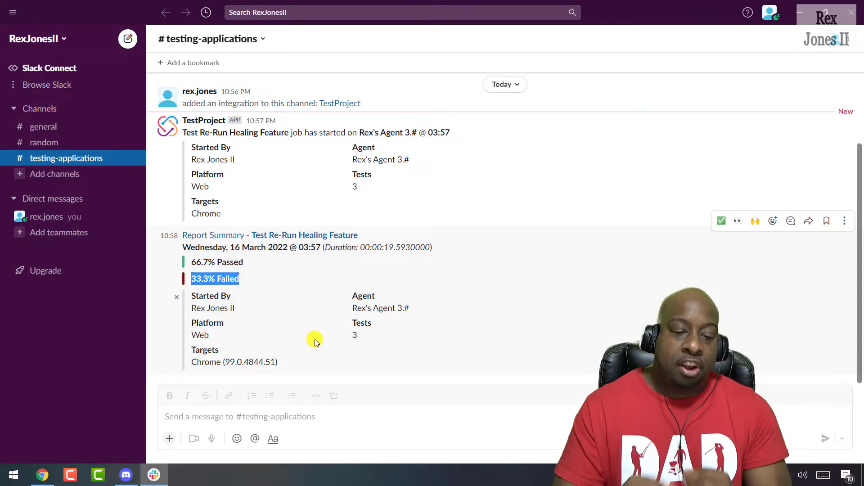
left_click(252, 237)
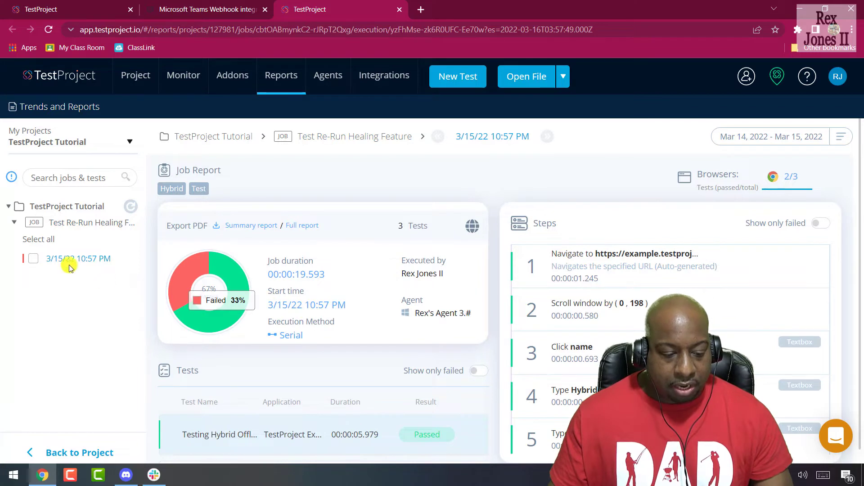
mouse_move(234, 290)
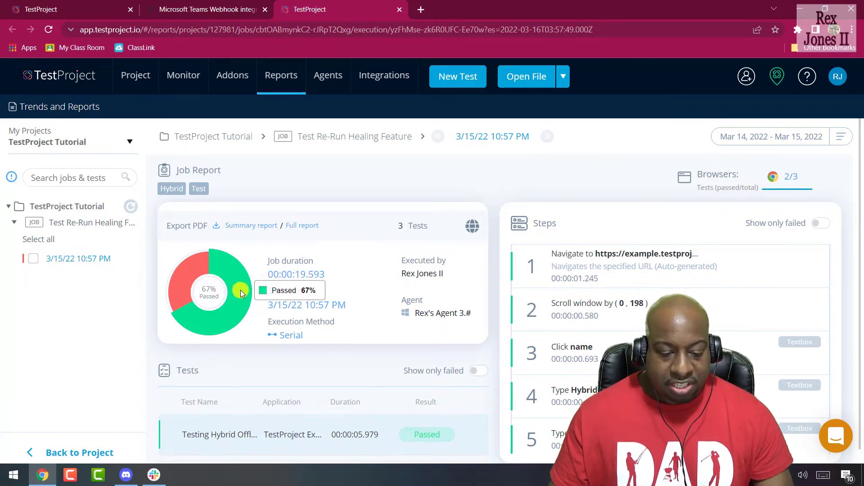
mouse_move(180, 272)
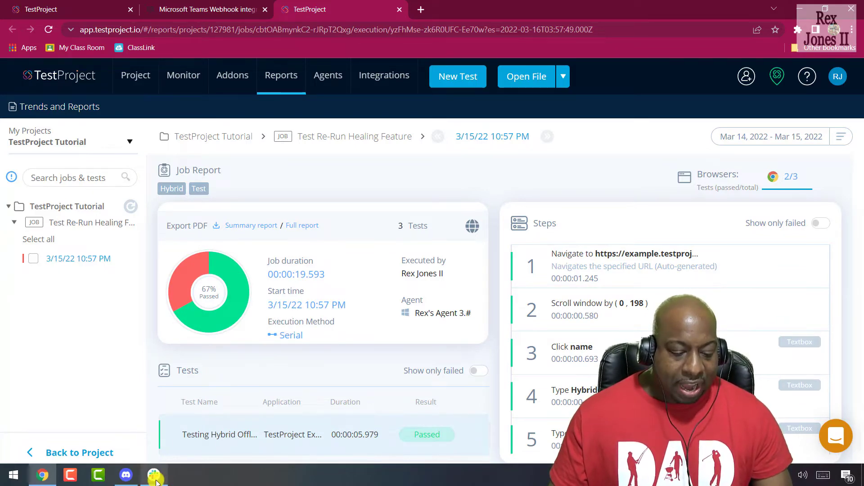
Switch to Discord, open the testproject text channel, and view the text channel creation dialog without creating a channel.
mouse_move(158, 481)
left_click(160, 446)
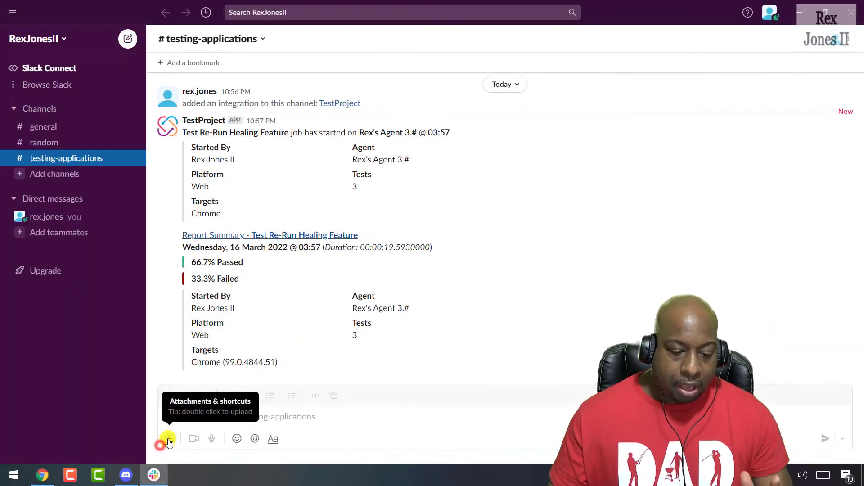
left_click(126, 475)
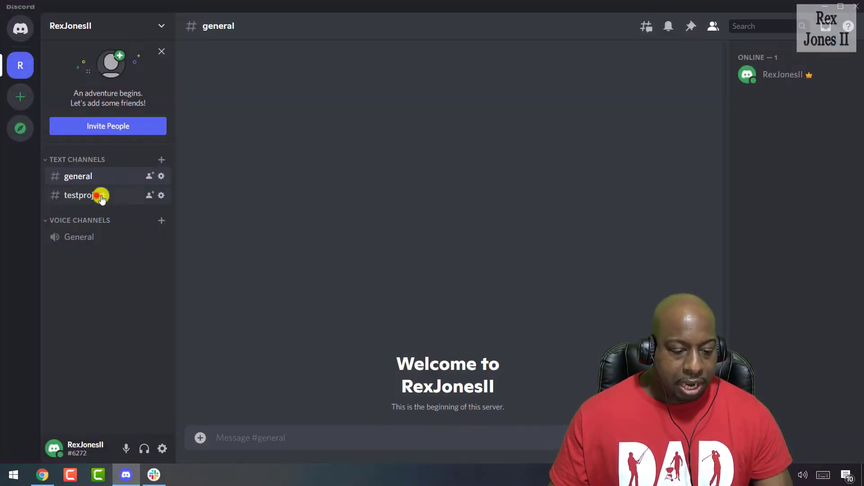
left_click(100, 197)
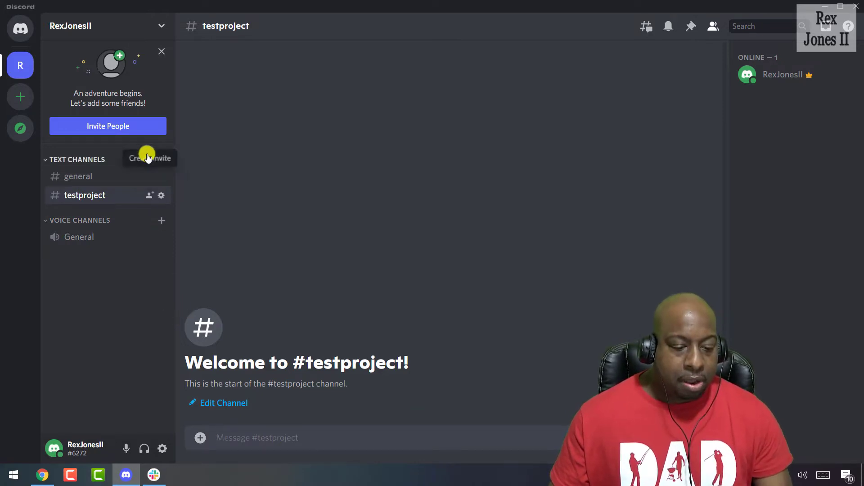
left_click(161, 161)
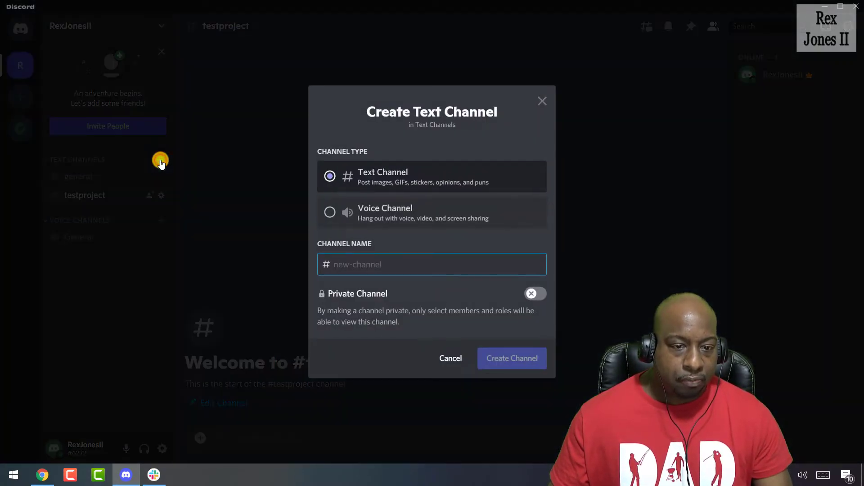
left_click(450, 359)
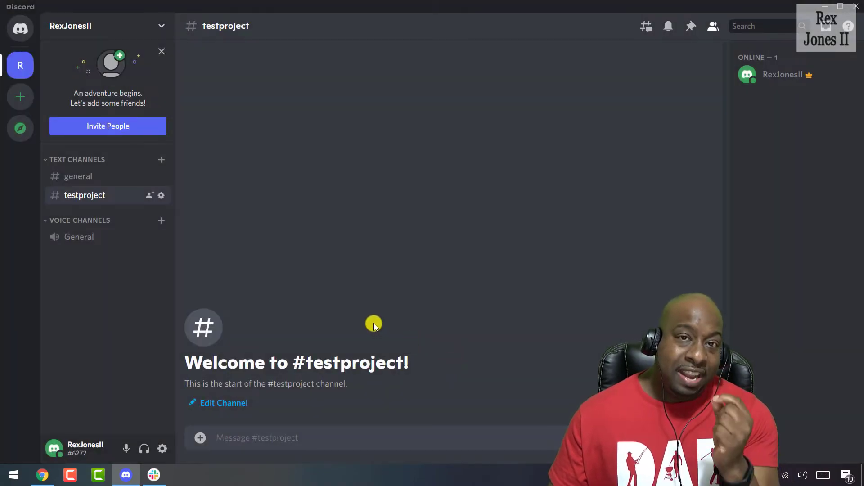
Create a webhook in the testproject channel's integration settings.
left_click(164, 198)
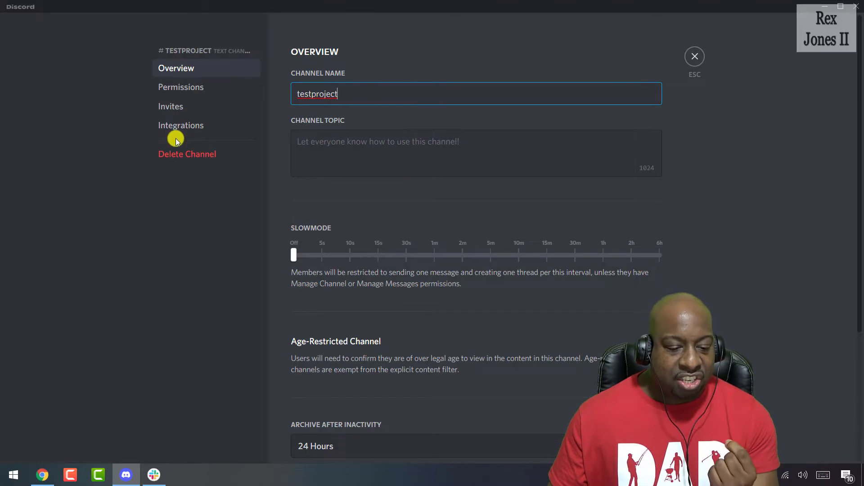
left_click(182, 127)
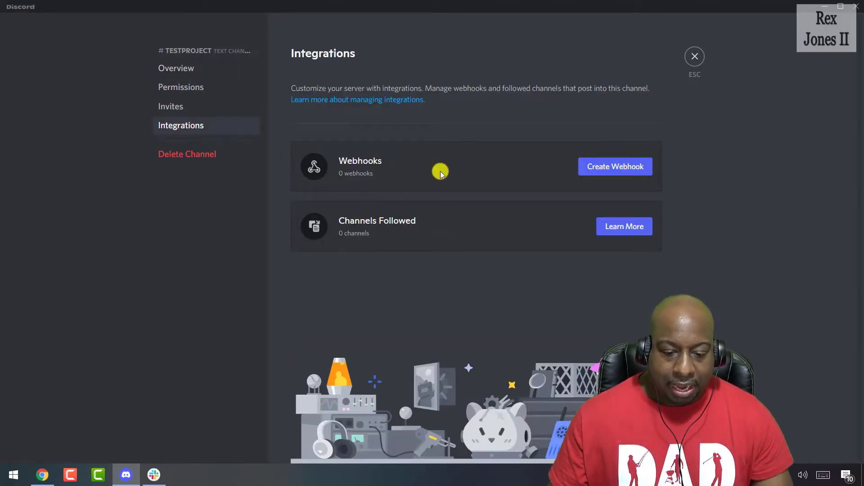
left_click(617, 171)
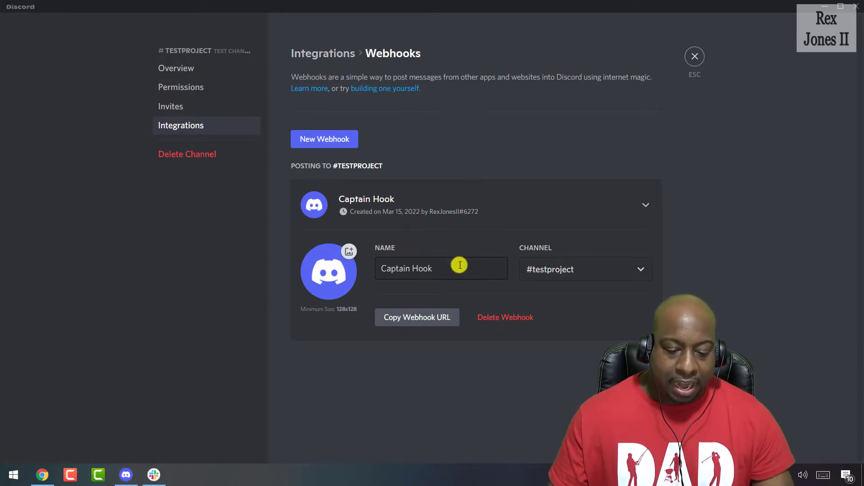
Rename the new webhook as TestProject, save the change, and copy its webhook URL.
left_click(428, 266)
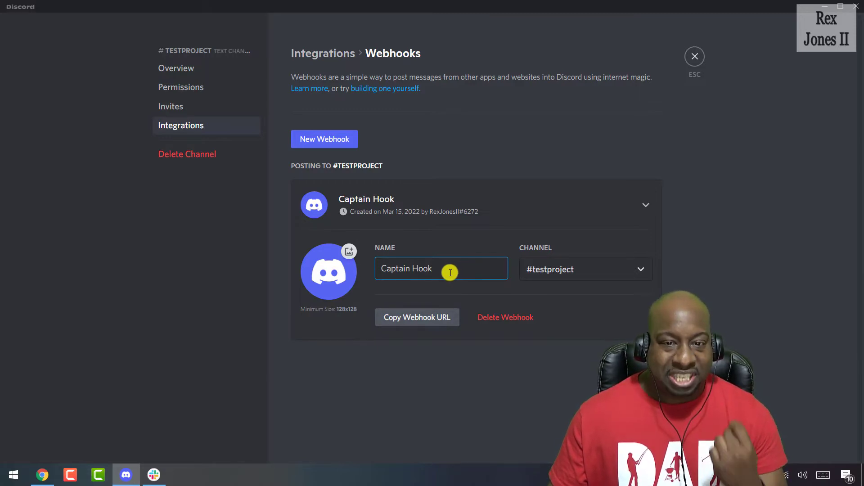
left_click_drag(449, 270, 252, 264)
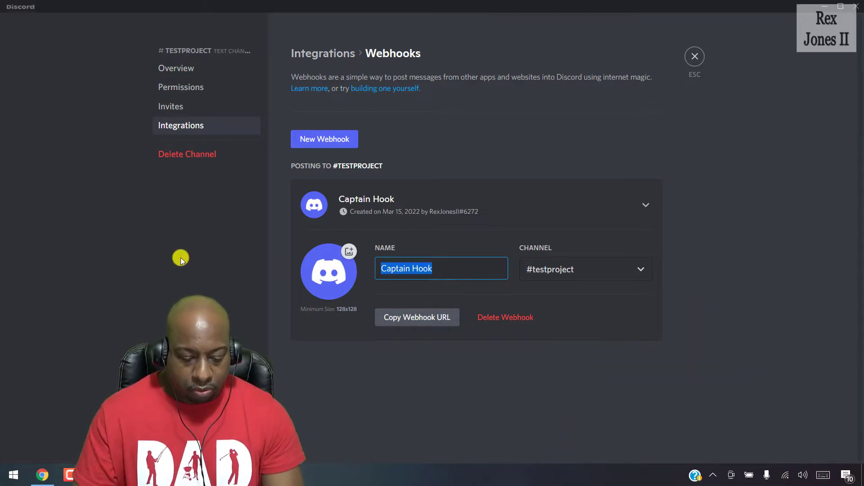
type("TestProjec")
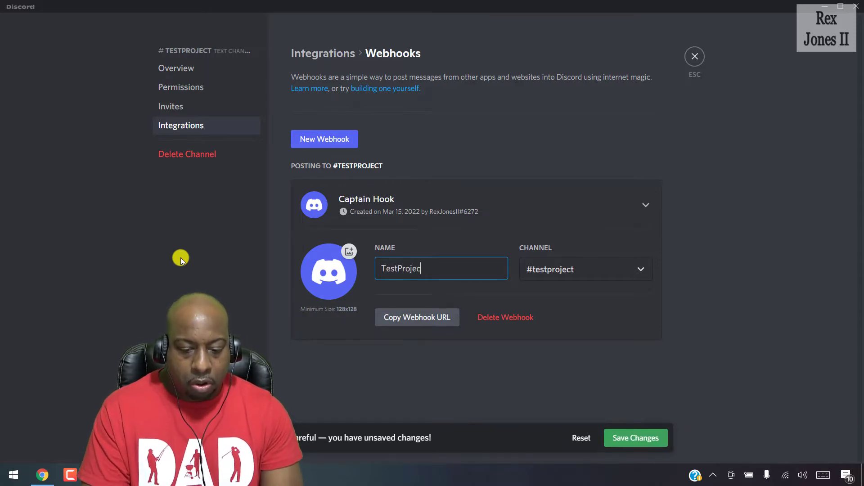
type("t")
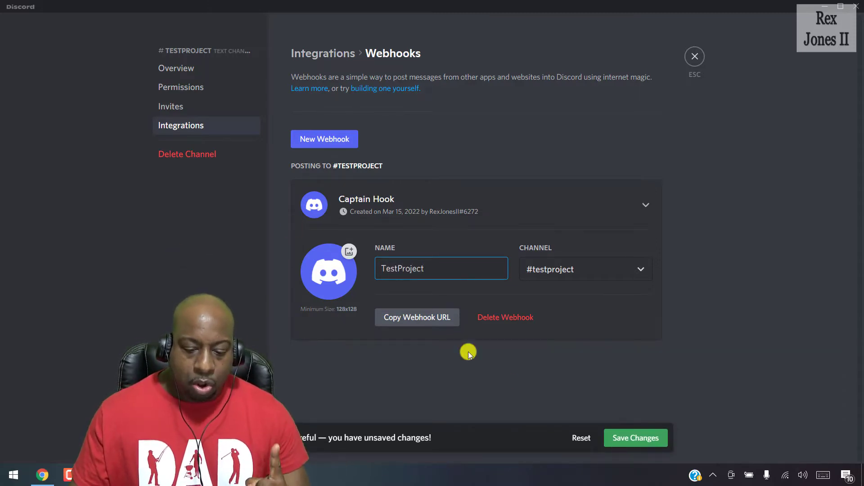
left_click(644, 441)
left_click(416, 317)
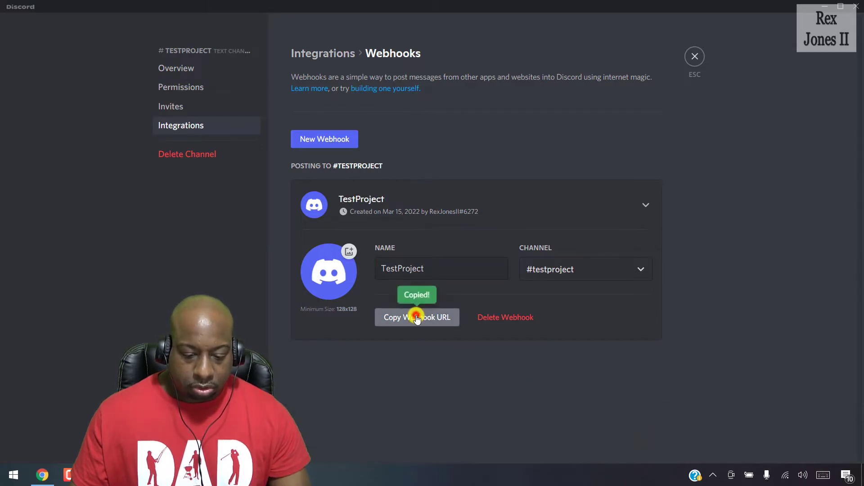
Switch to TestProject in Chrome and add a web hook integration named TestProject-Discord with the copied Discord webhook URL.
left_click(41, 475)
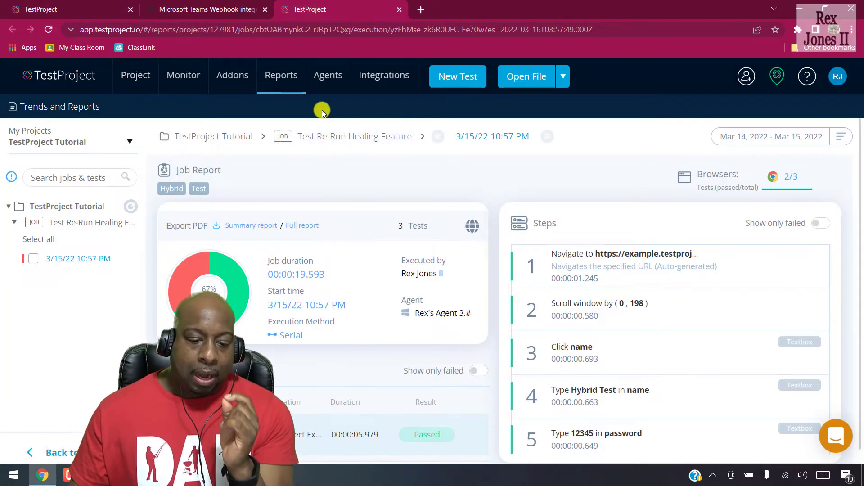
left_click(380, 75)
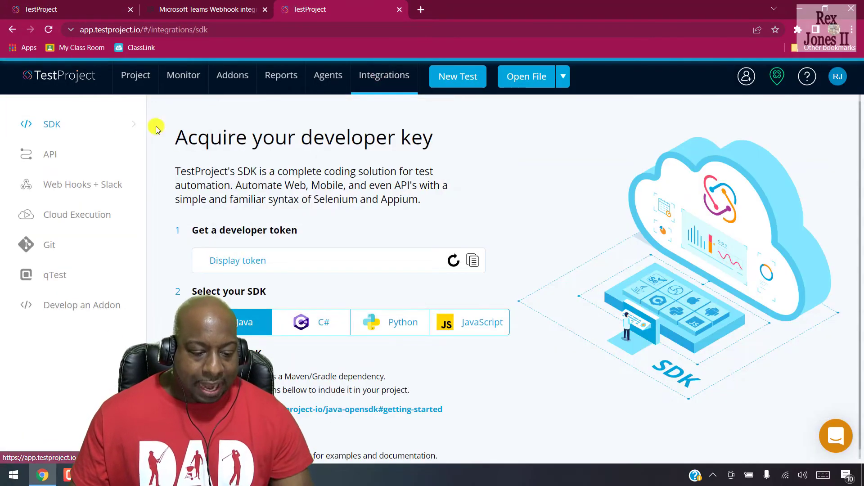
left_click(88, 186)
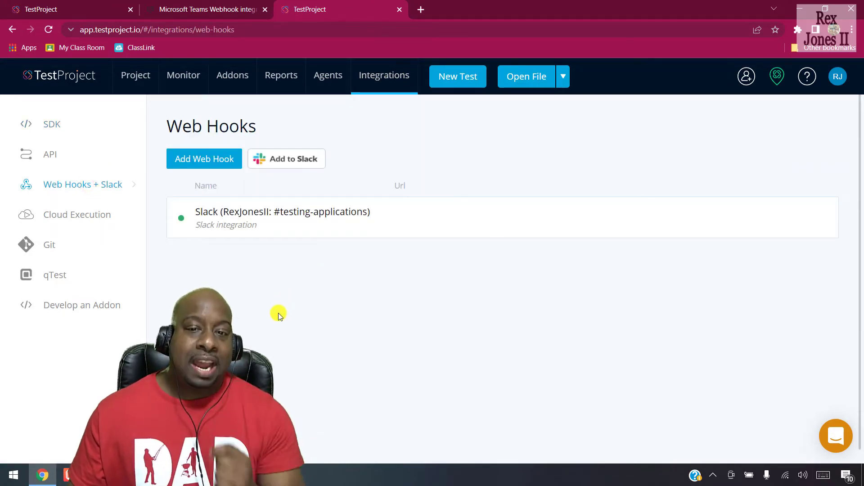
left_click(187, 157)
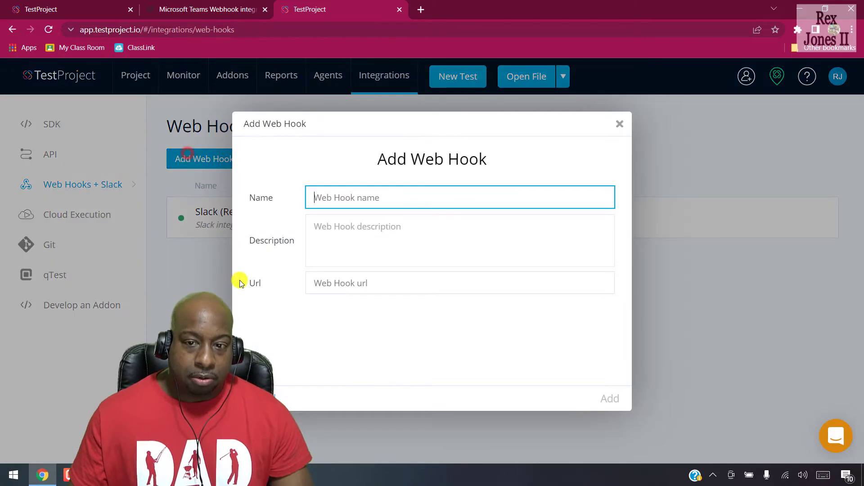
left_click(323, 196)
type("TestProject-")
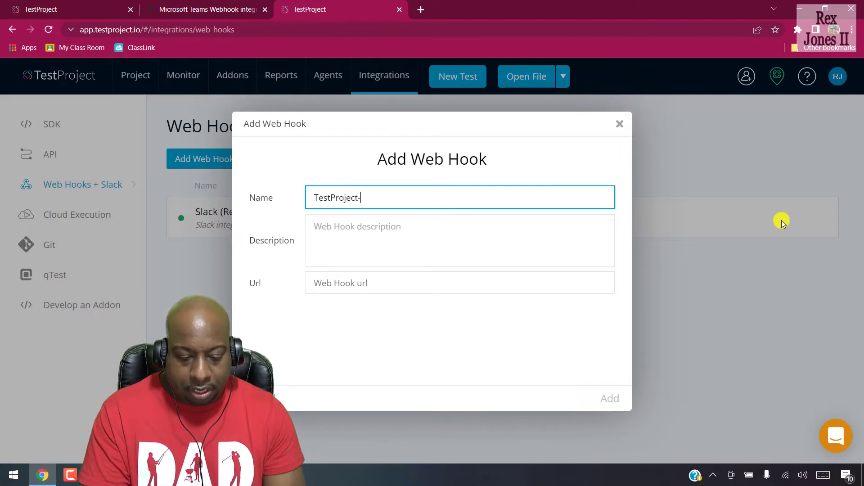
type("Discord")
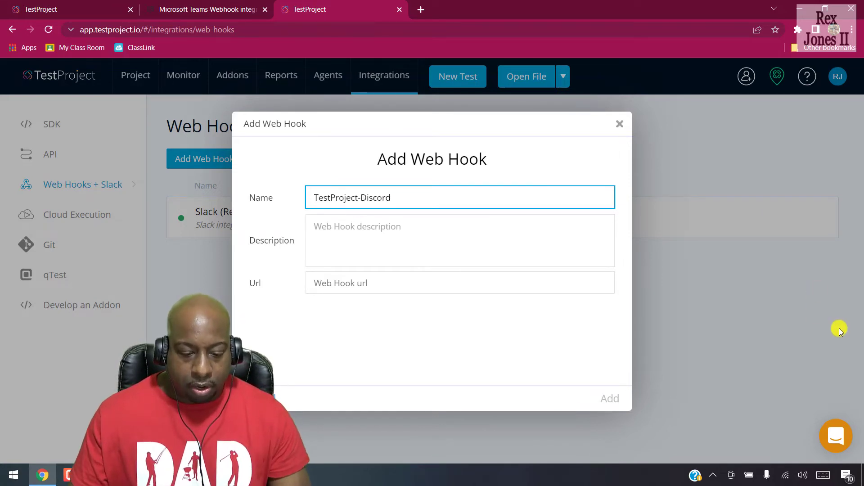
left_click(361, 279)
key("ctrl+v")
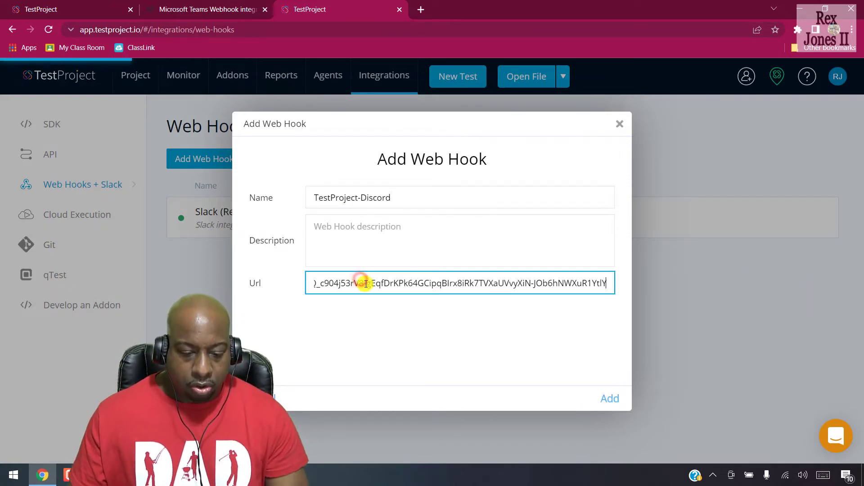
left_click(612, 396)
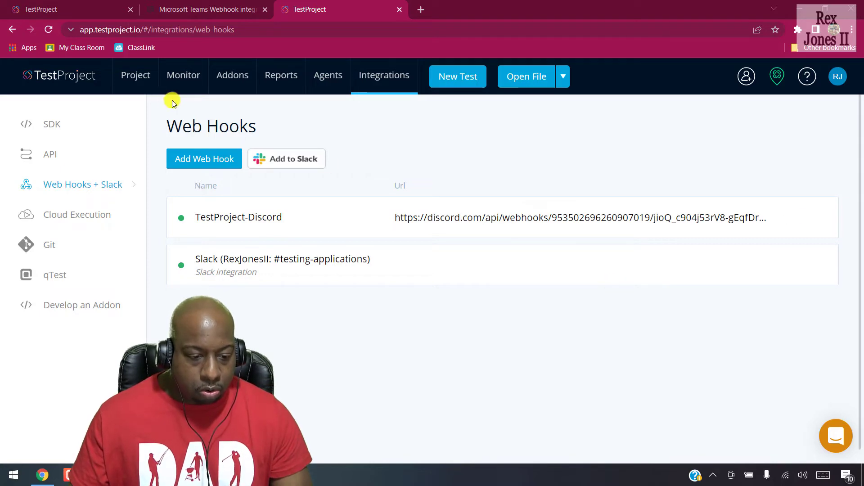
Add the TestProject-Discord web hook to the Test Re-Run Healing Feature job's notification preferences.
left_click(136, 76)
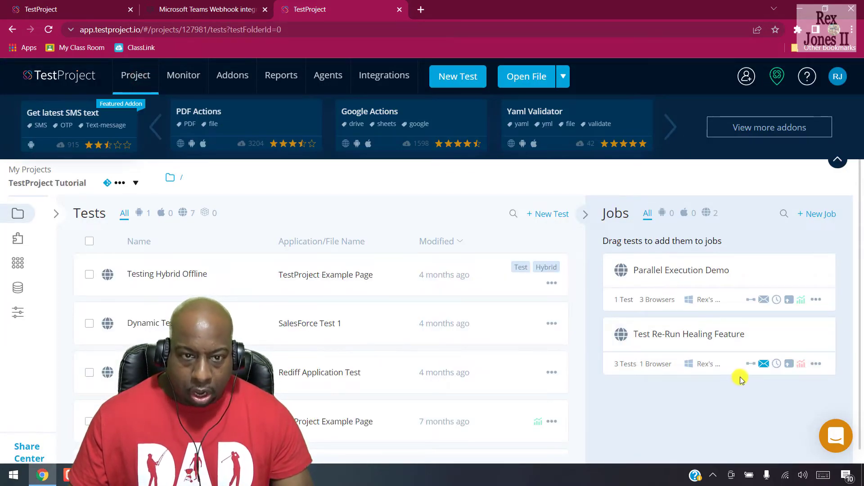
left_click(764, 364)
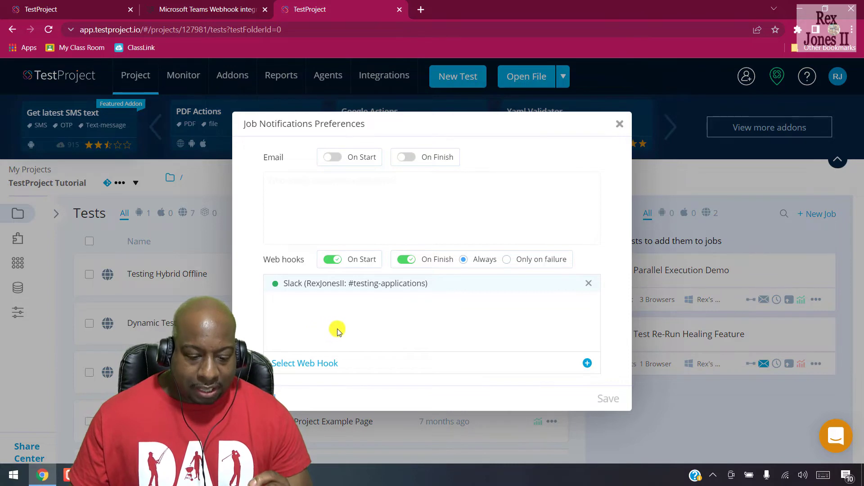
left_click(314, 367)
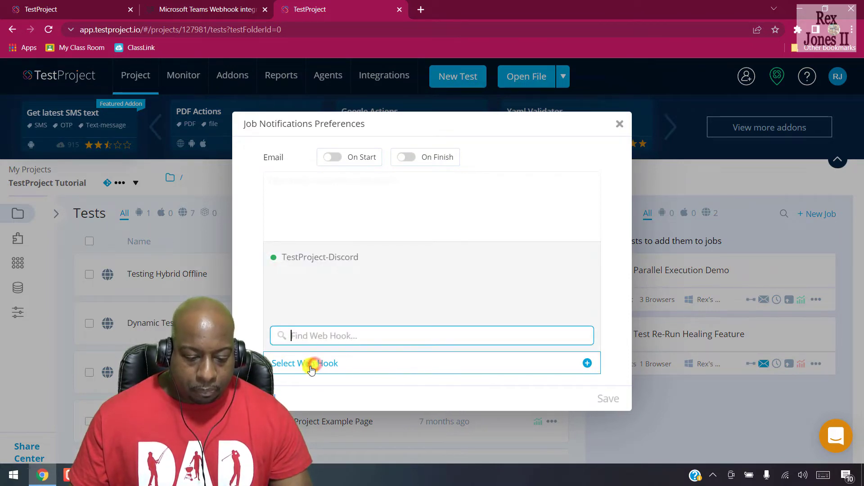
left_click(320, 256)
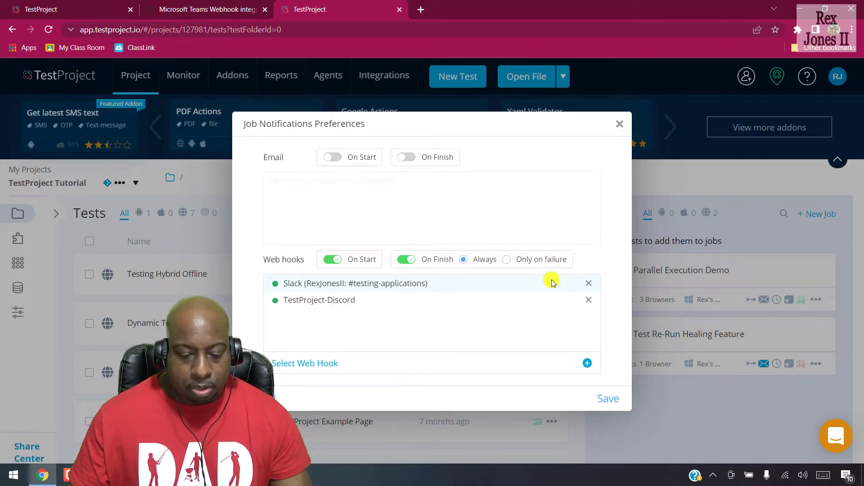
Remove the Slack #testing-applications web hook from the job's notifications and add it back.
left_click(589, 283)
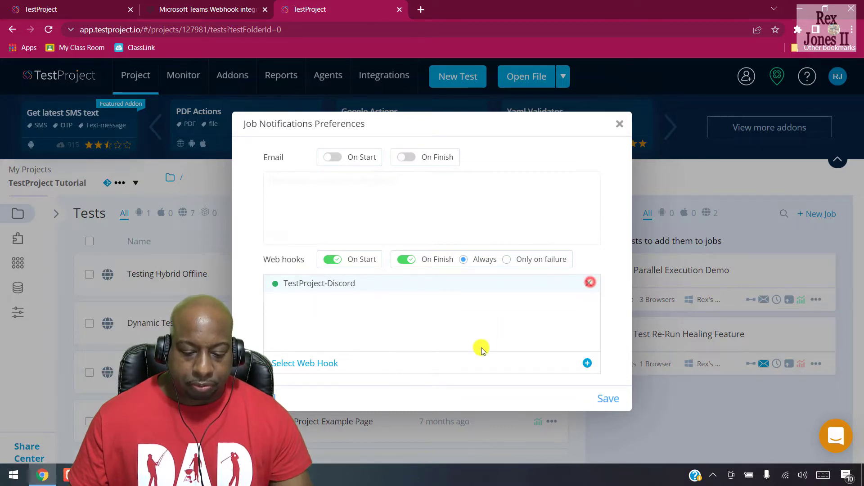
left_click(325, 365)
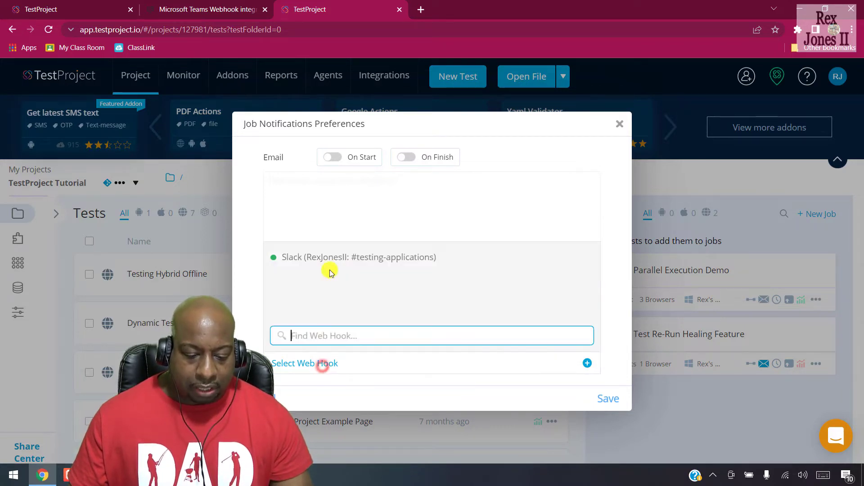
left_click(341, 259)
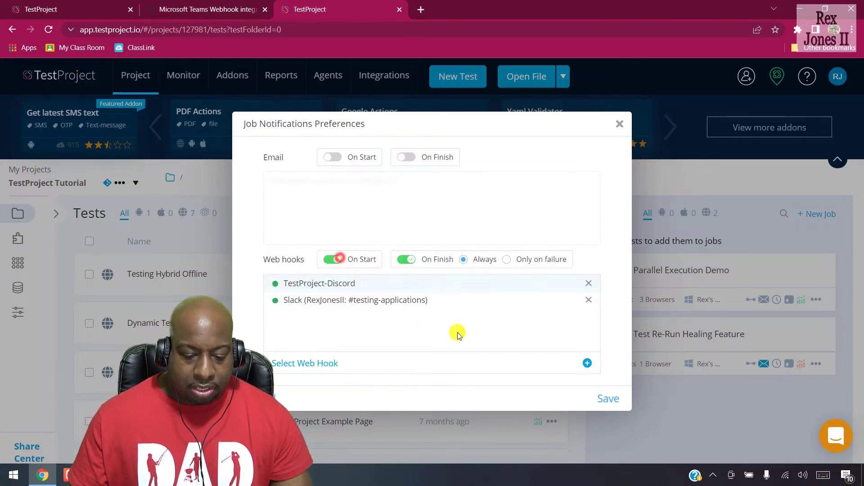
Save the job's notification preferences, then reopen them to check the selected web hooks and close them unchanged.
left_click(617, 400)
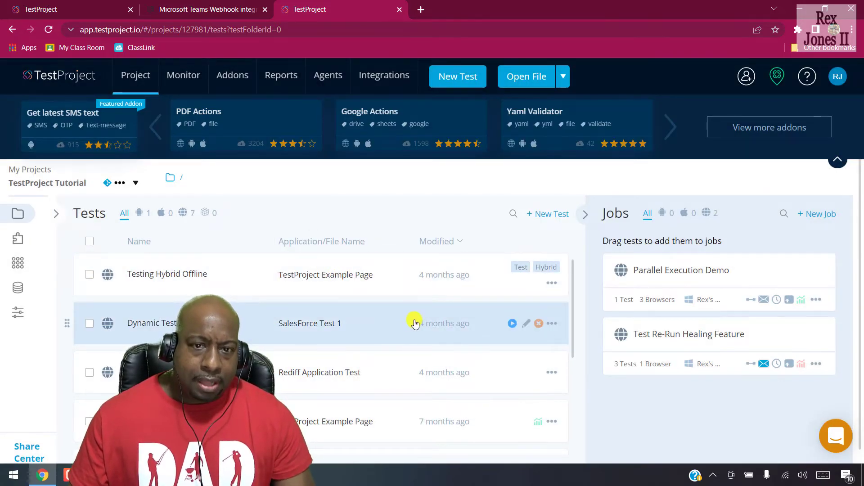
left_click(765, 364)
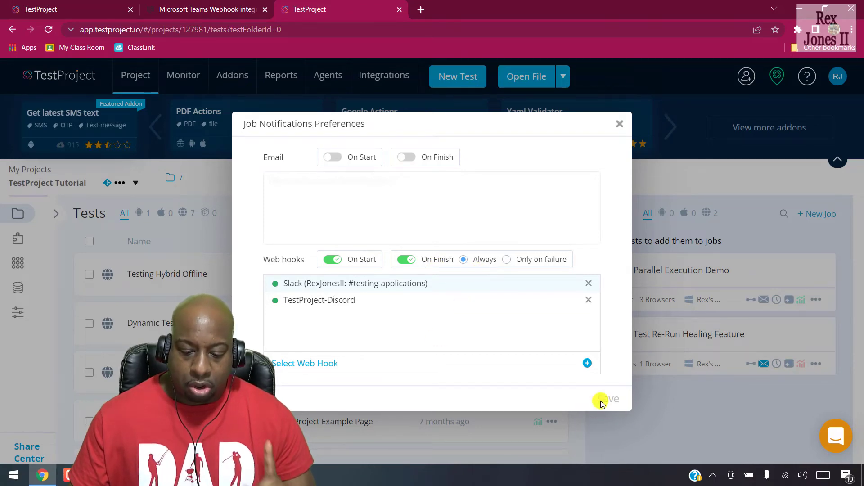
left_click(267, 399)
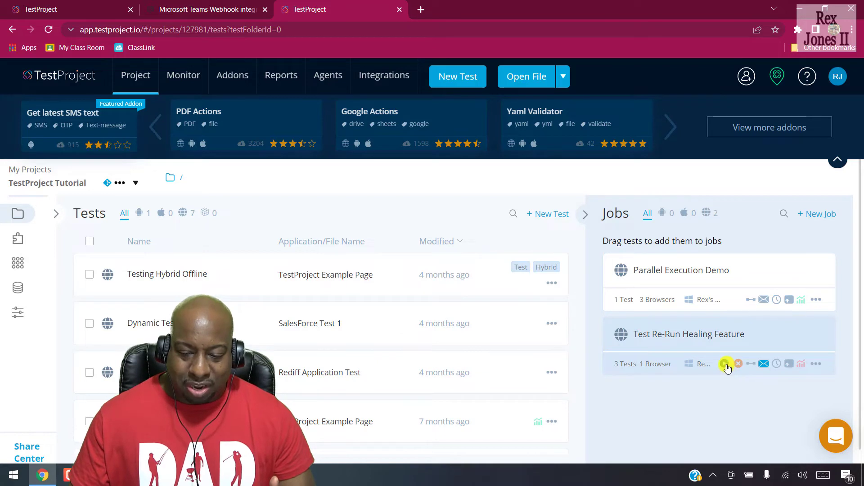
Run the Test Re-Run Healing Feature job and review its start notification in Discord, including starter, tests, targets, agent and platform.
left_click(724, 364)
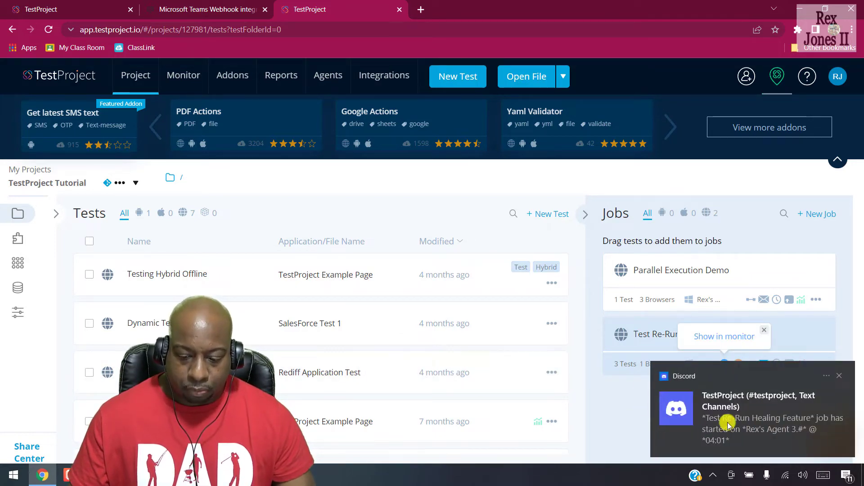
left_click(738, 420)
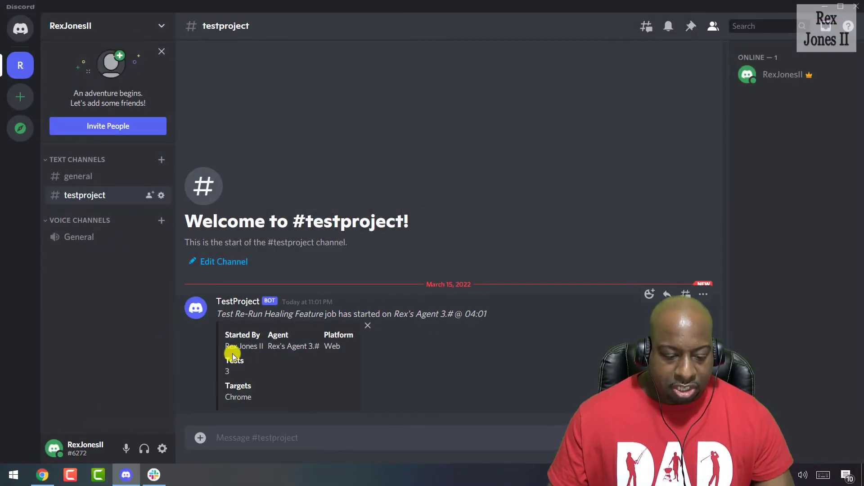
left_click_drag(260, 334, 224, 329)
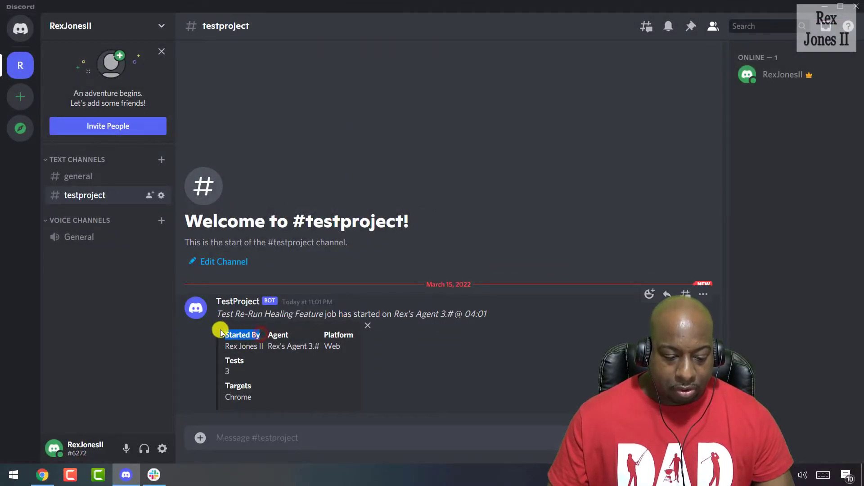
left_click_drag(233, 372, 220, 362)
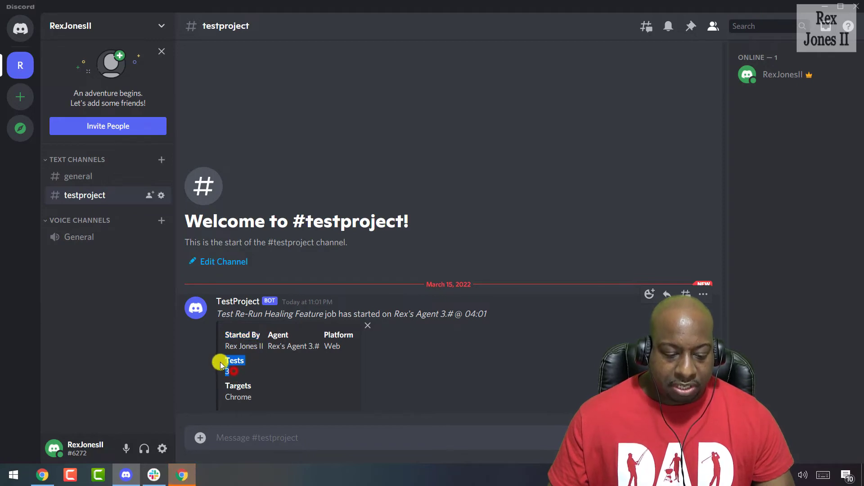
left_click_drag(250, 386, 225, 385)
left_click_drag(292, 335, 268, 335)
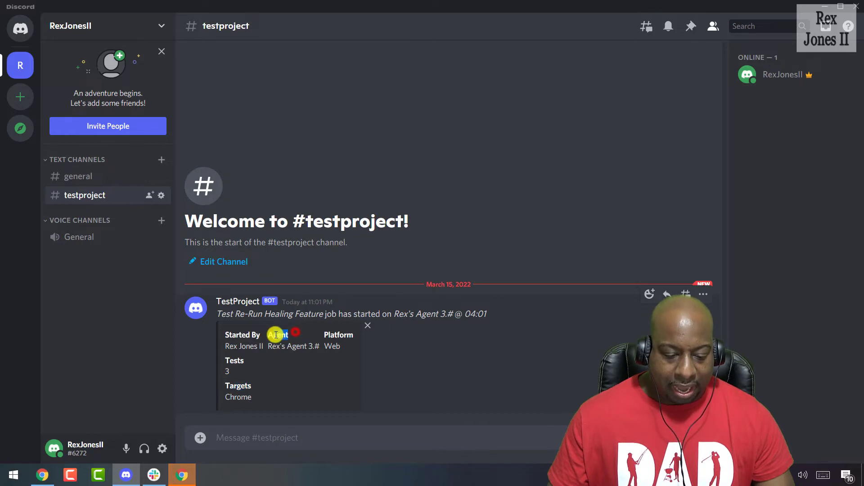
left_click_drag(351, 336, 269, 345)
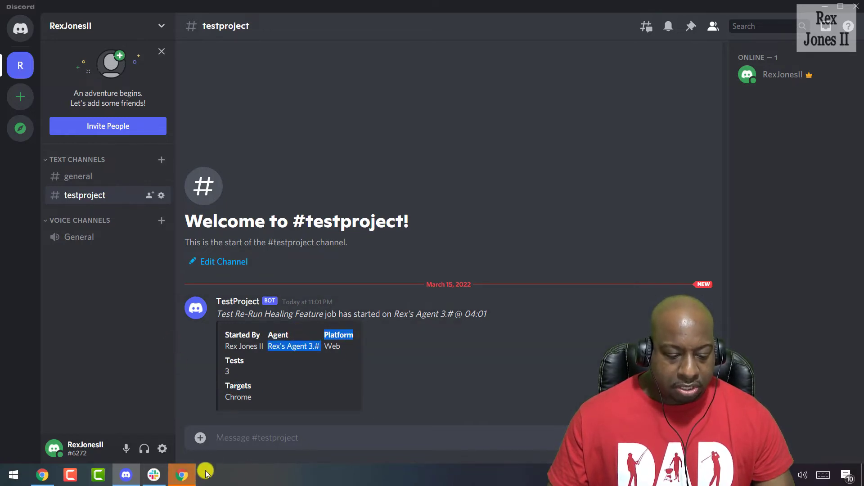
Review the passed and failed percentages in the Discord report summary, then switch to Slack to view the same run's report.
mouse_move(178, 477)
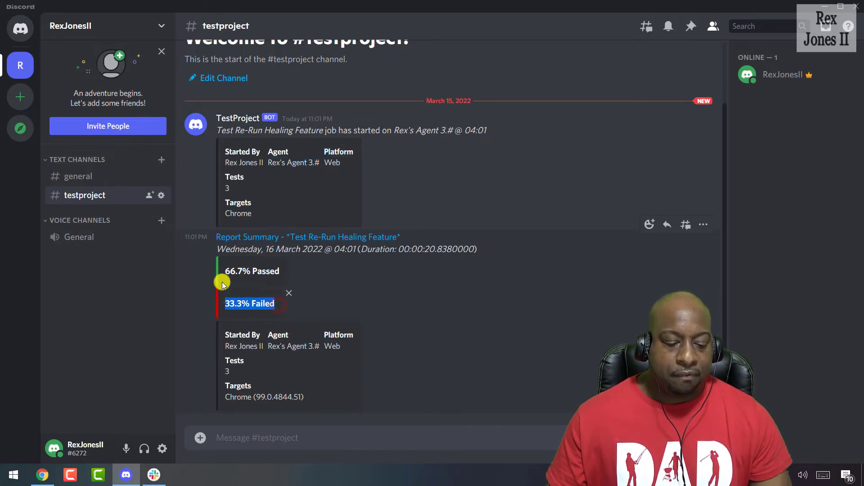
left_click_drag(222, 283, 220, 273)
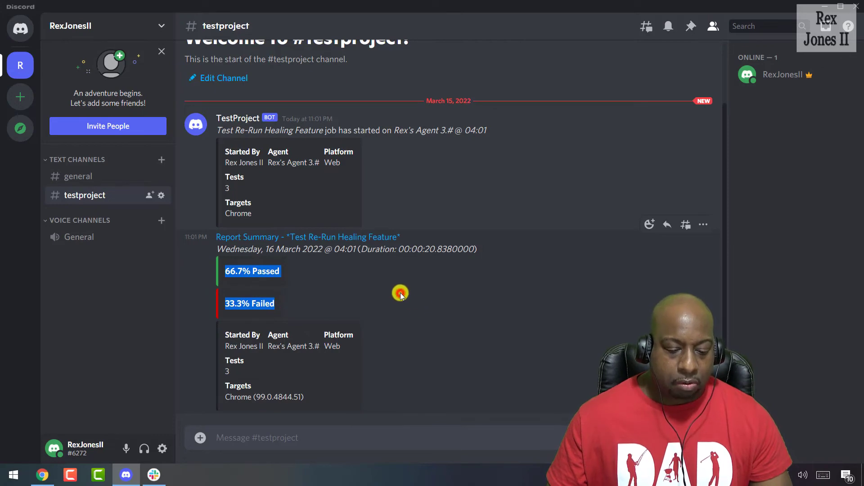
left_click(154, 474)
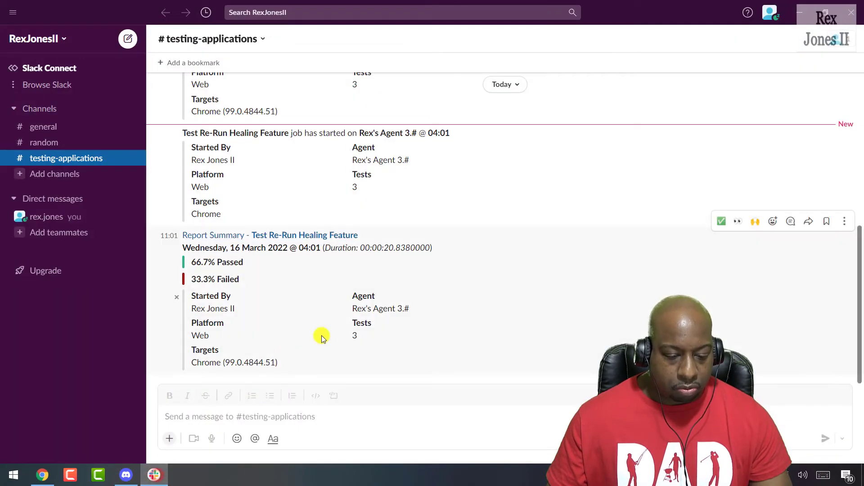
Review both job runs' notifications in Slack, then switch to Discord and open the Test Re-Run Healing Feature report summary link in TestProject.
scroll(347, 338, "up", 8)
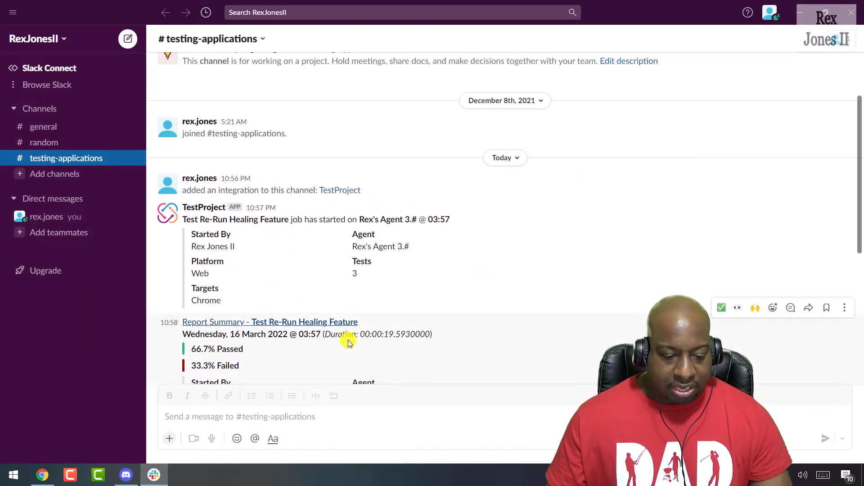
scroll(348, 342, "down", 7)
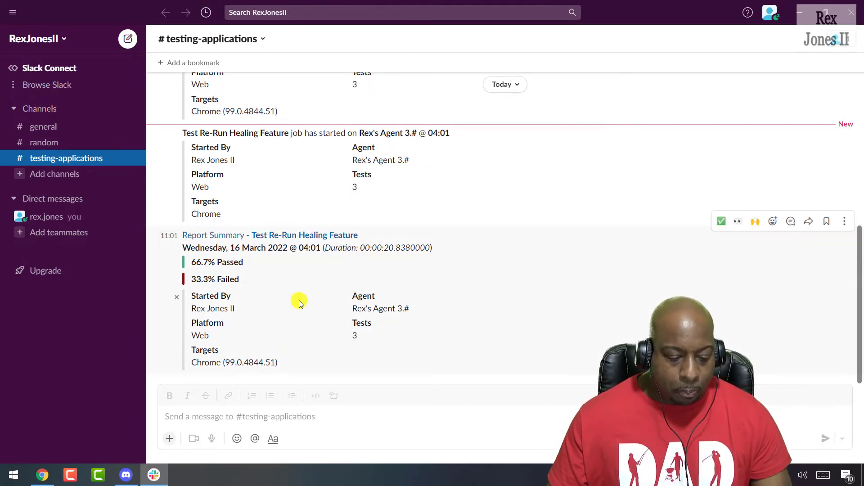
left_click(126, 475)
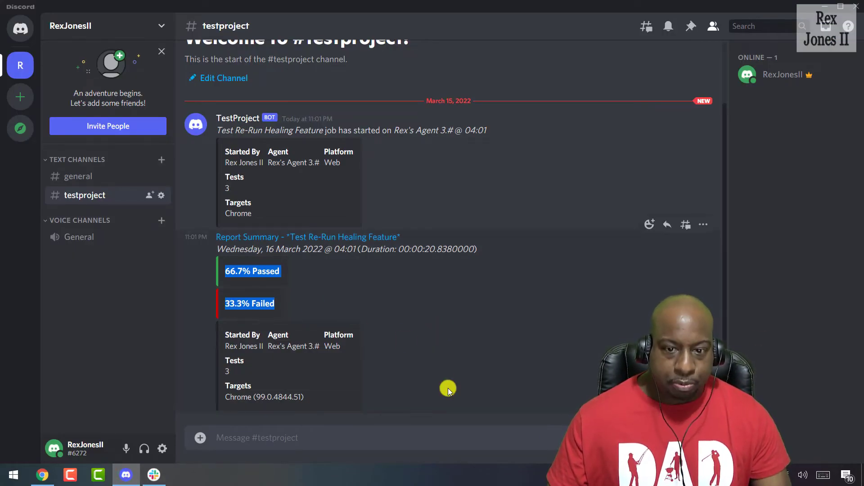
left_click(363, 240)
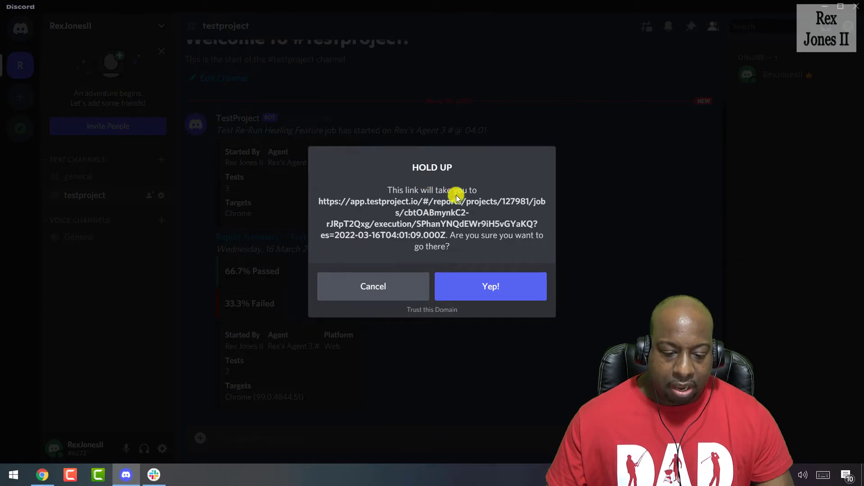
left_click(479, 282)
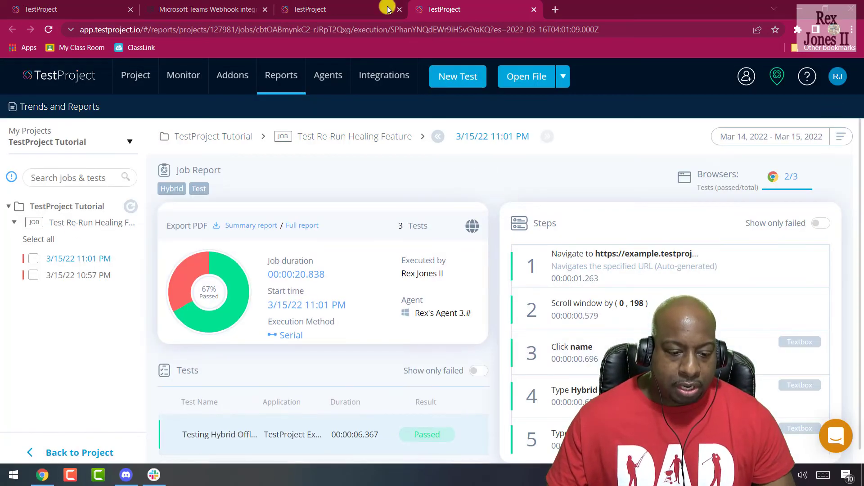
Read the Microsoft Teams Webhook integration article's requirements and its Teams steps on opening Connectors and adding an Incoming Webhook.
left_click(212, 9)
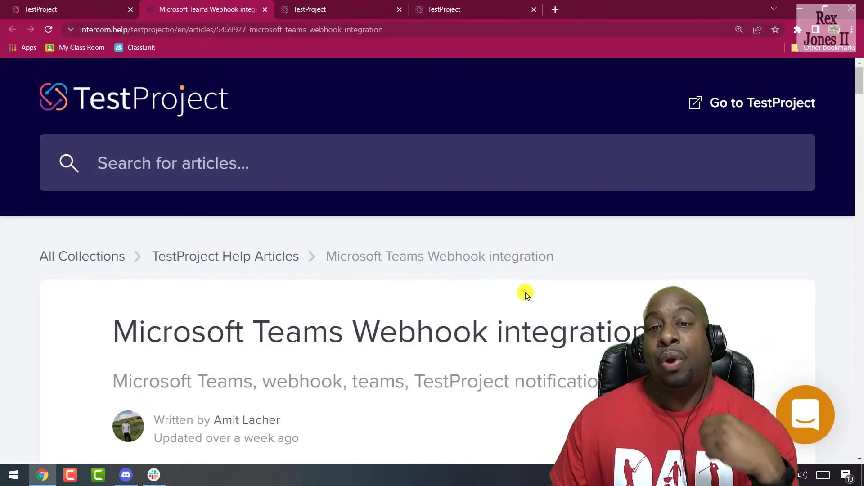
scroll(316, 290, "down", 7)
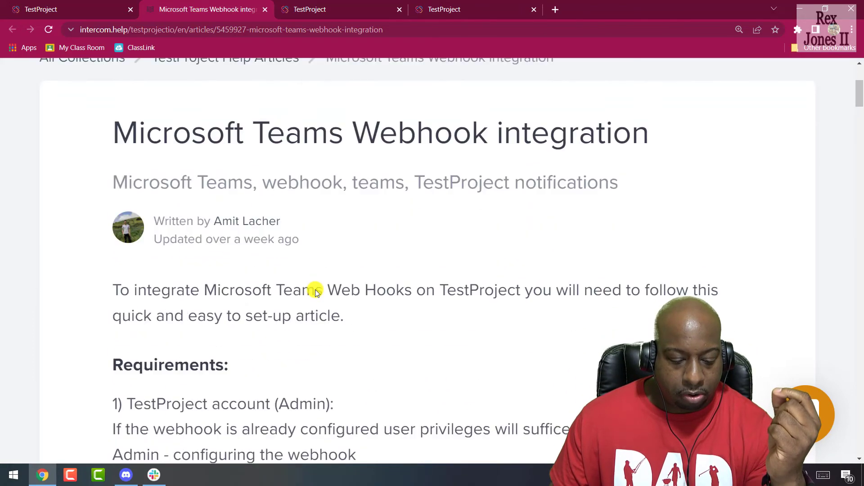
scroll(315, 289, "down", 1)
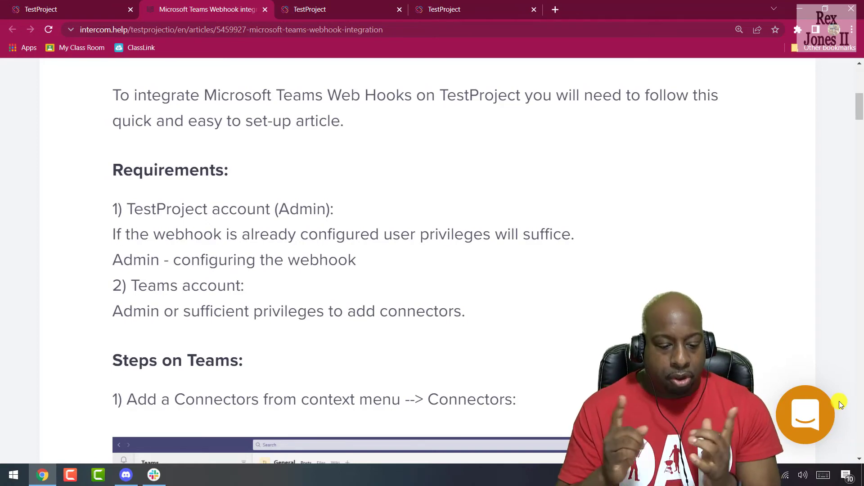
scroll(498, 292, "down", 5)
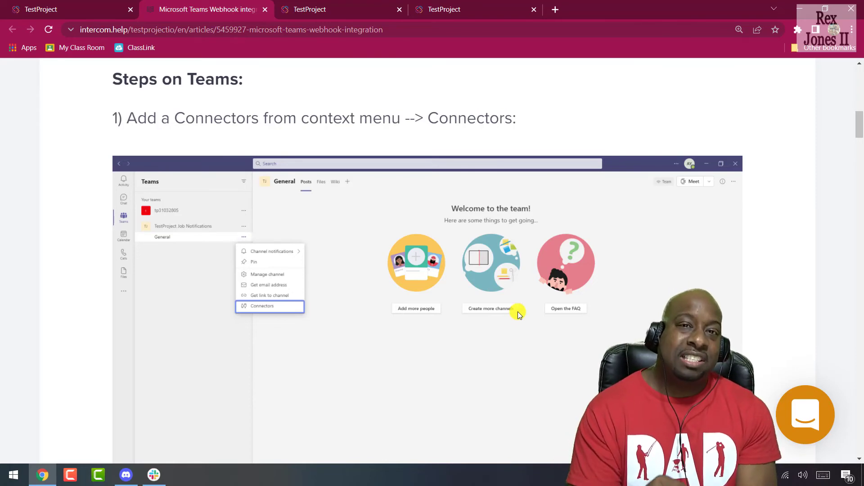
scroll(464, 304, "down", 6)
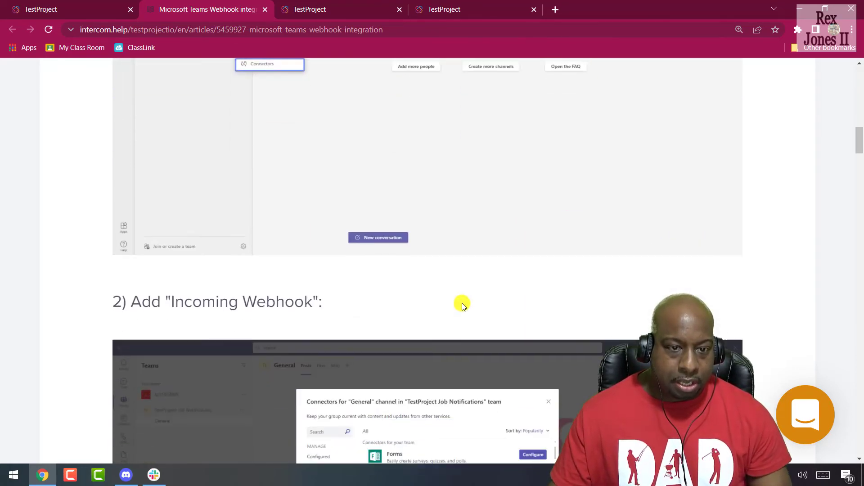
scroll(462, 303, "down", 2)
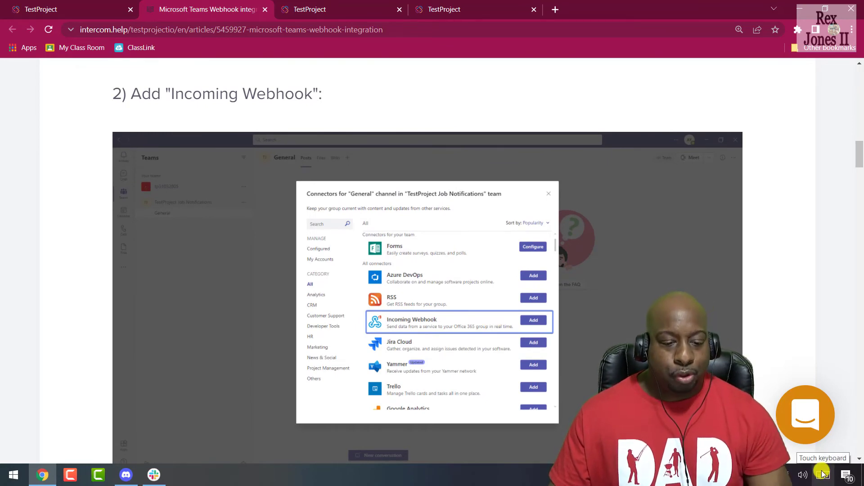
scroll(560, 364, "down", 1)
scroll(487, 329, "down", 6)
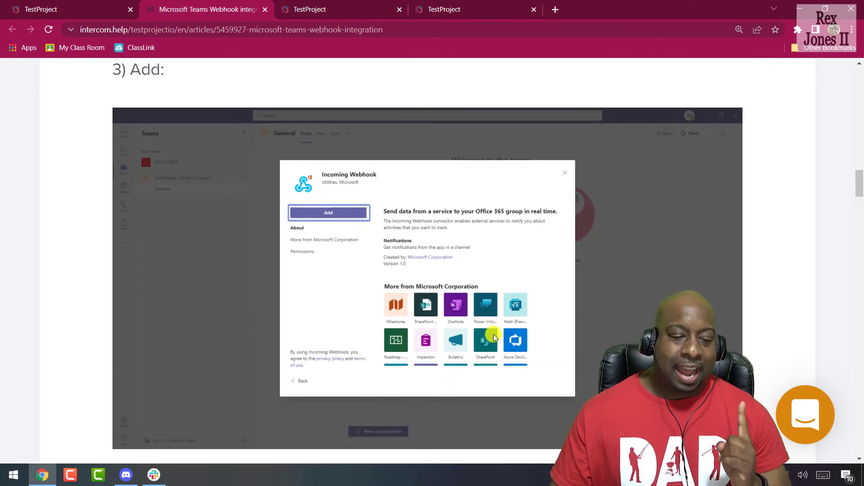
Read Teams steps 4 to 6 on reopening Connectors, configuring the Incoming Webhook, entering its details and copying the URL link.
scroll(560, 384, "down", 2)
scroll(561, 384, "down", 3)
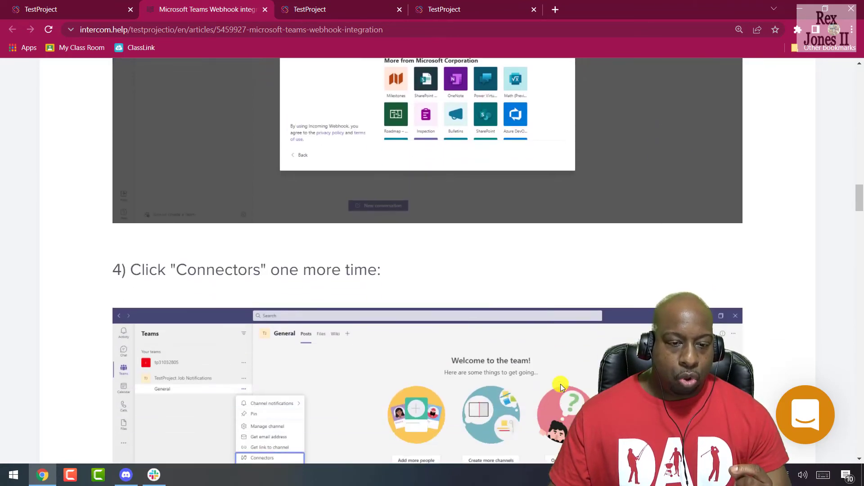
scroll(558, 385, "down", 2)
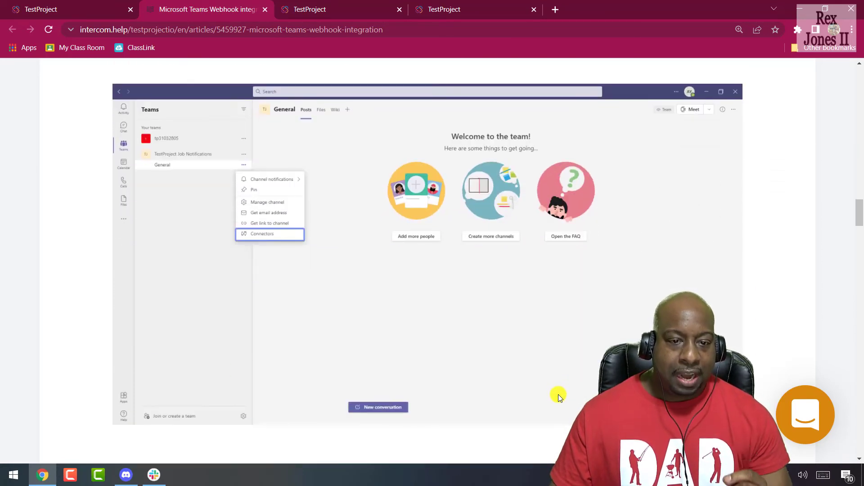
scroll(519, 371, "up", 1)
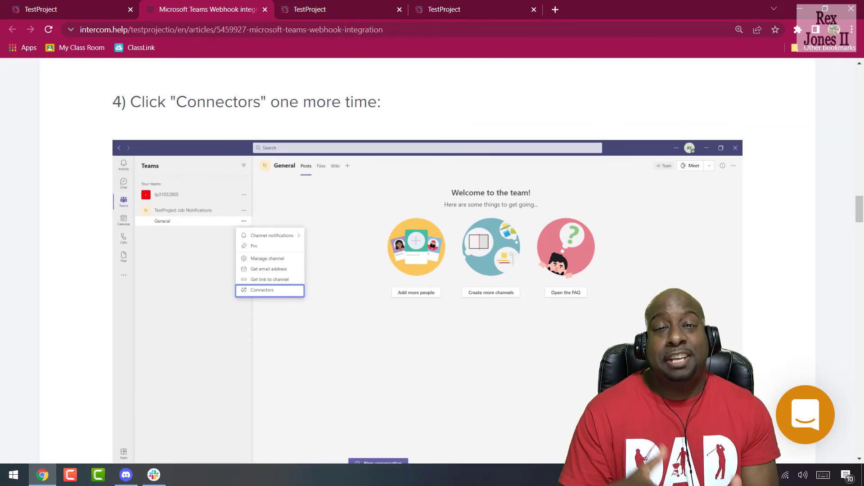
scroll(436, 361, "down", 7)
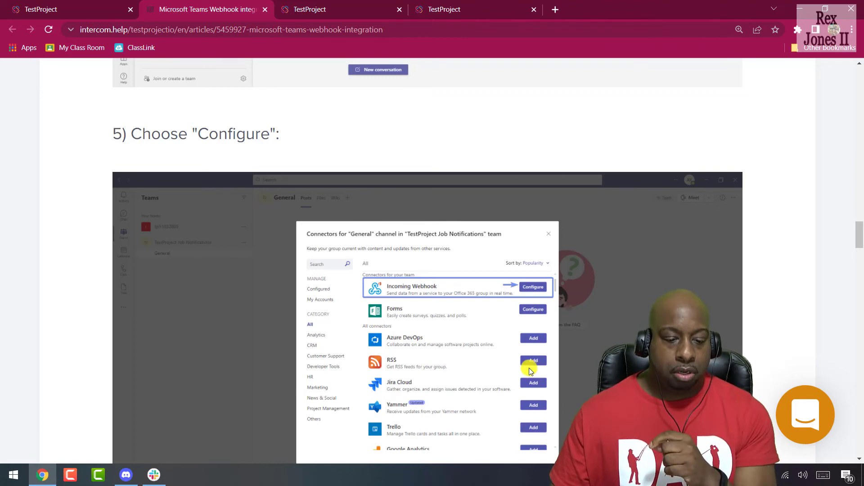
scroll(531, 364, "down", 8)
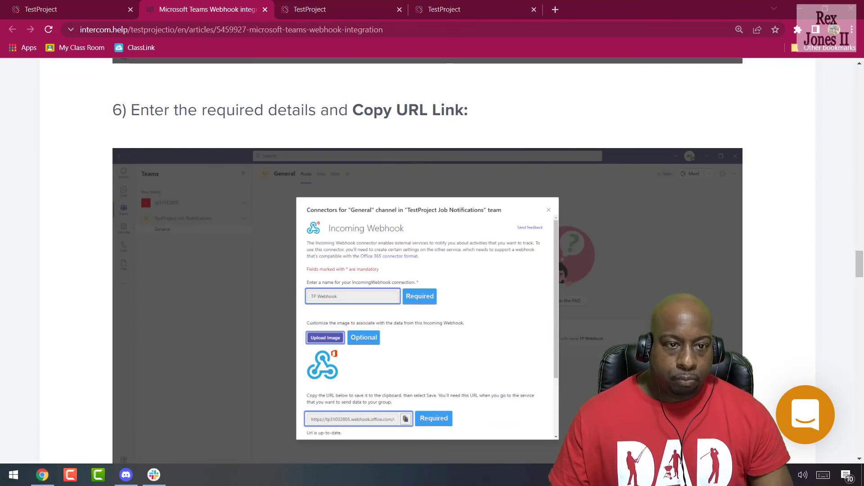
Examine the TestProject admin steps, highlighting "Web Hooks + Slack" and "Add Web Hook" in the first instruction.
scroll(450, 300, "down", 8)
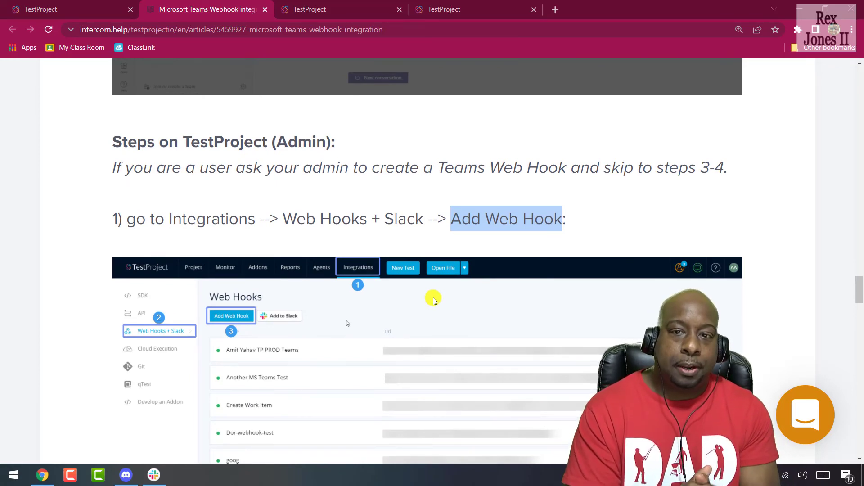
scroll(360, 205, "down", 1)
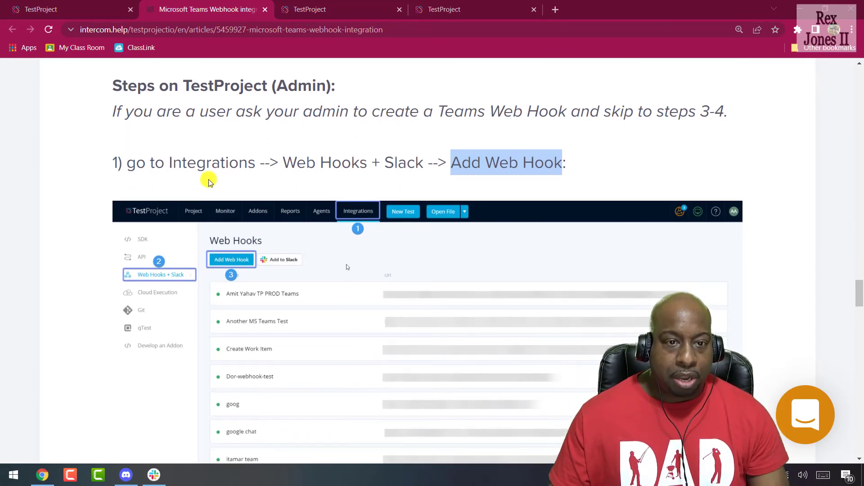
left_click_drag(423, 163, 283, 162)
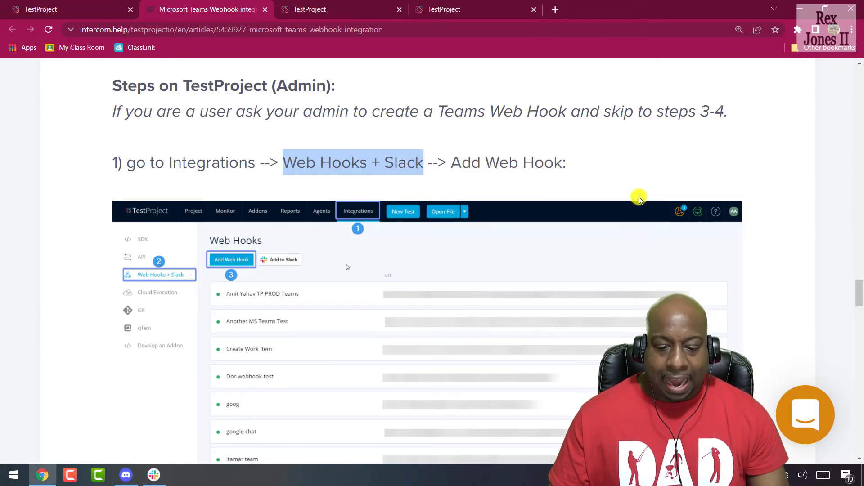
left_click_drag(561, 161, 440, 162)
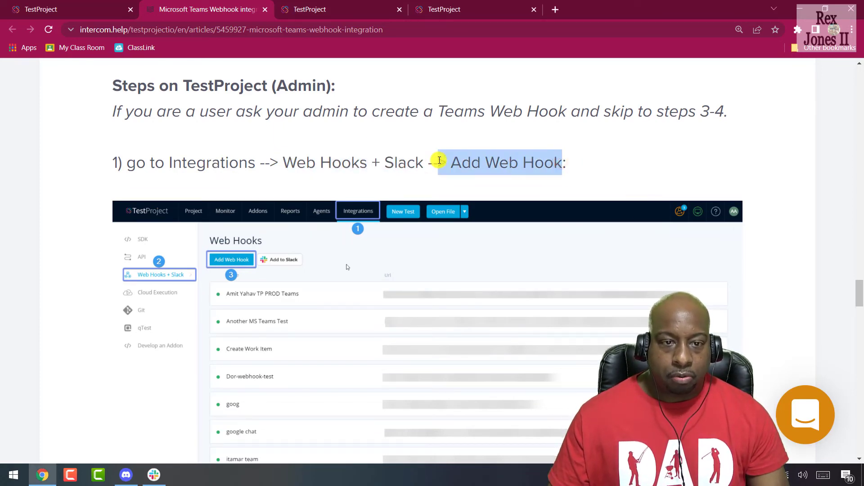
Read the remaining TestProject steps on the Add Web Hook form, job notification preferences and choosing the created web hook, through the sample Teams notification.
scroll(443, 164, "down", 9)
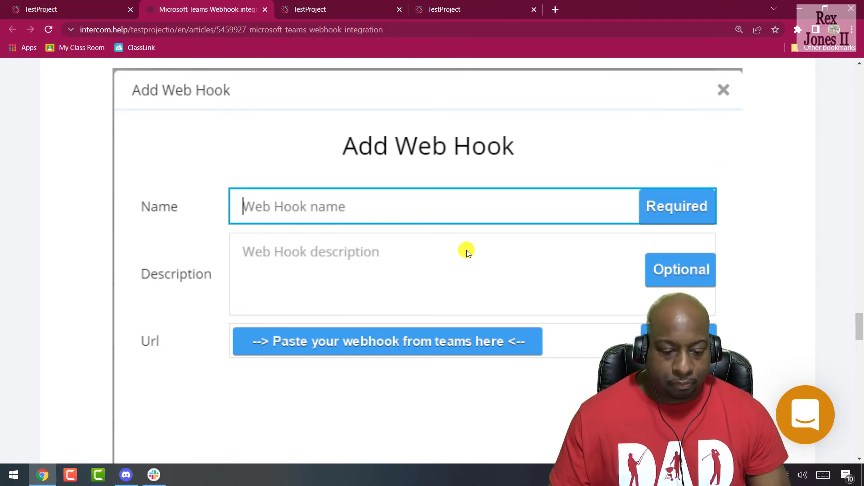
scroll(445, 245, "down", 7)
scroll(445, 244, "down", 6)
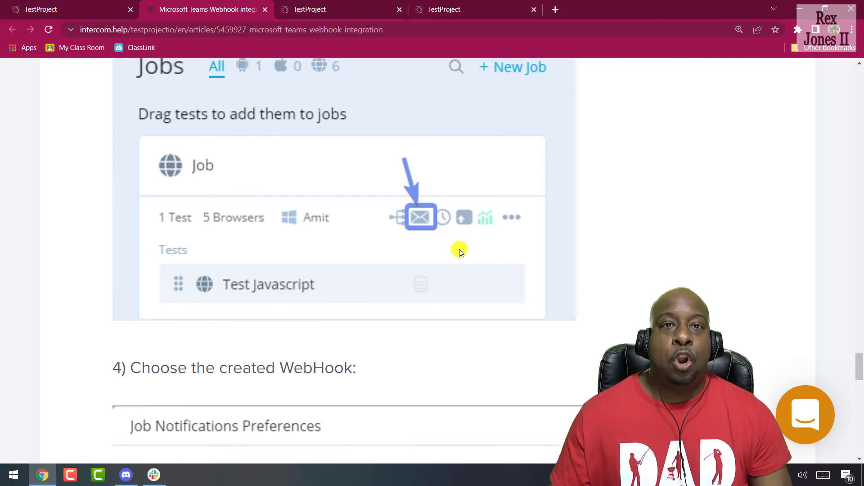
scroll(437, 252, "down", 6)
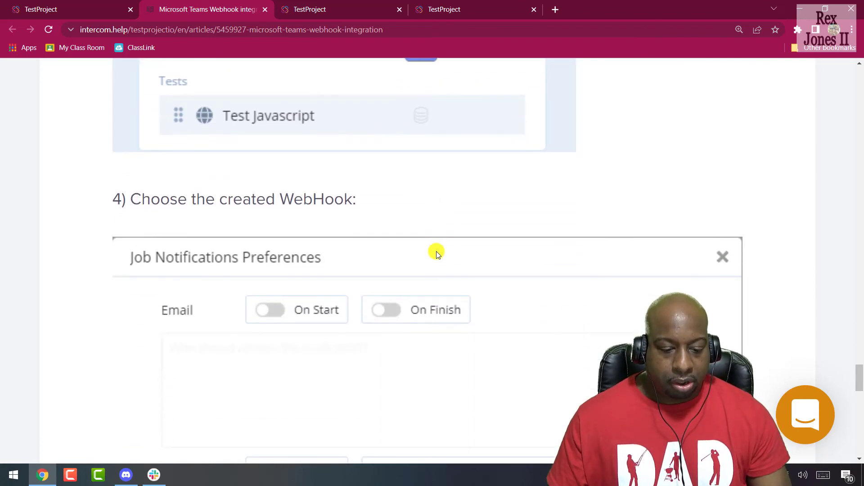
scroll(438, 256, "up", 1)
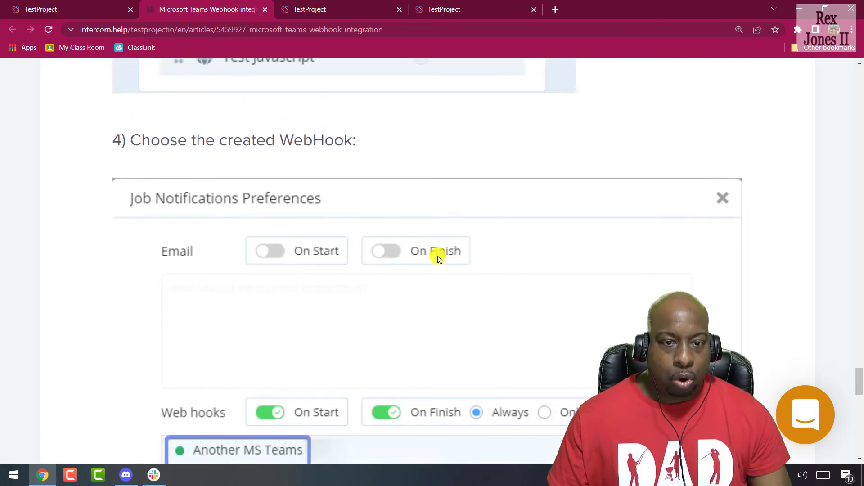
scroll(437, 256, "down", 1)
scroll(437, 256, "up", 3)
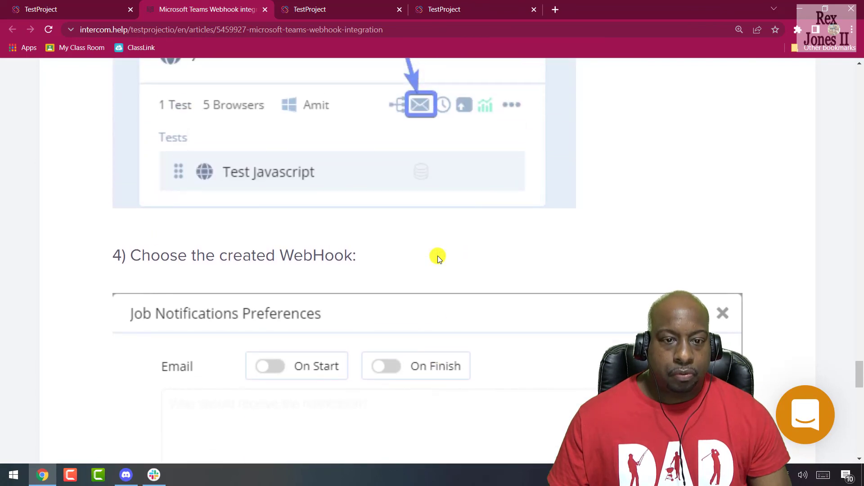
scroll(437, 255, "down", 4)
scroll(437, 256, "down", 7)
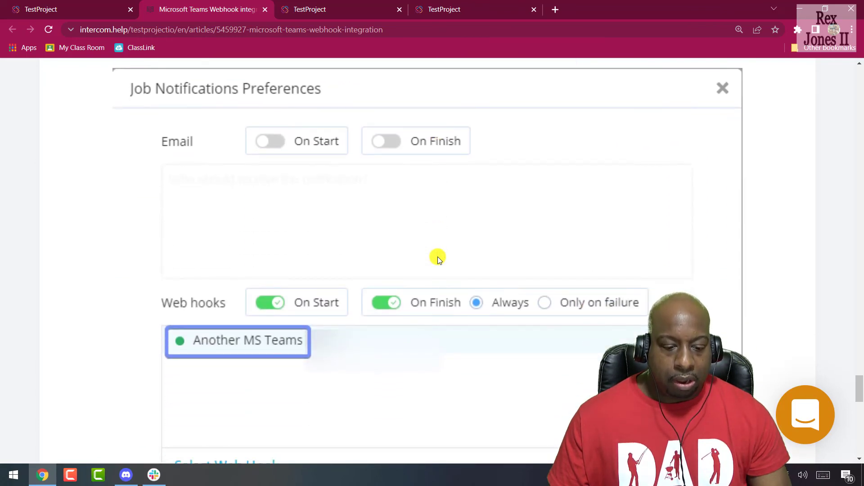
scroll(439, 260, "down", 4)
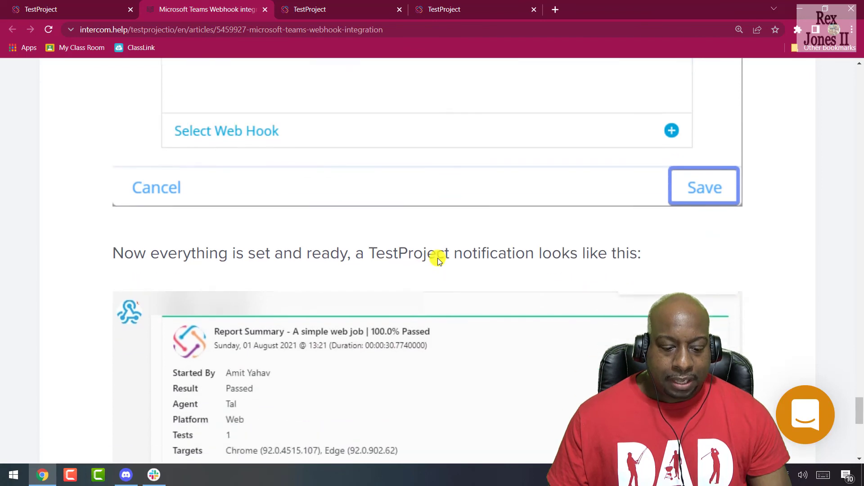